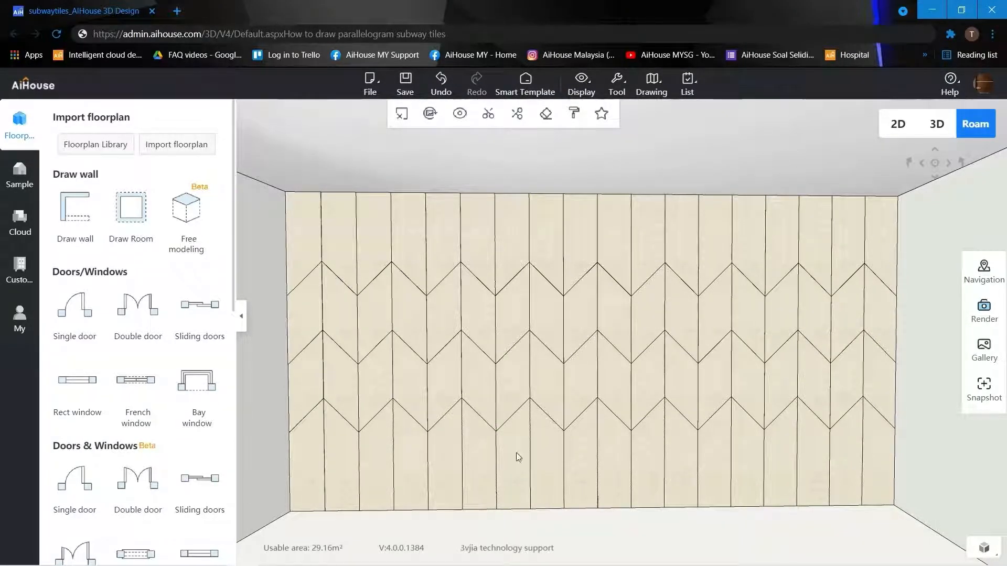
Step: Face the blank wall and open it for plane editing in the custom Tile tool
drag(407, 267, 759, 295)
scroll(696, 286, down, 4)
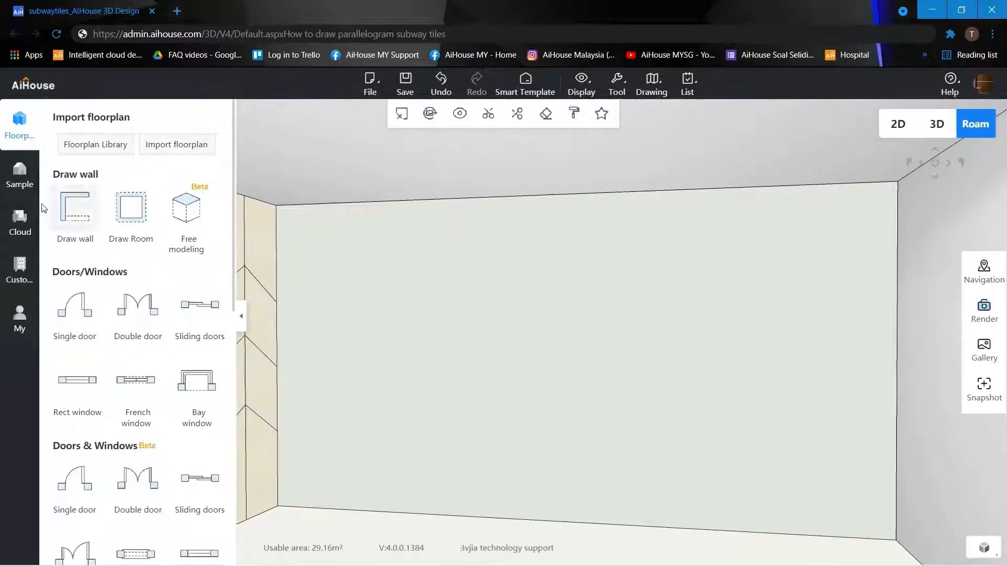
click(19, 265)
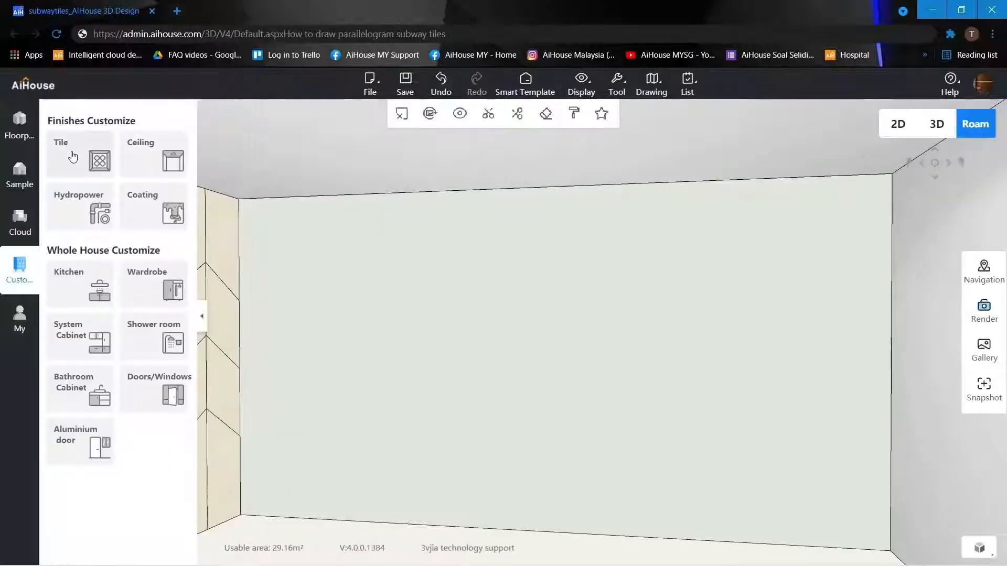
click(76, 143)
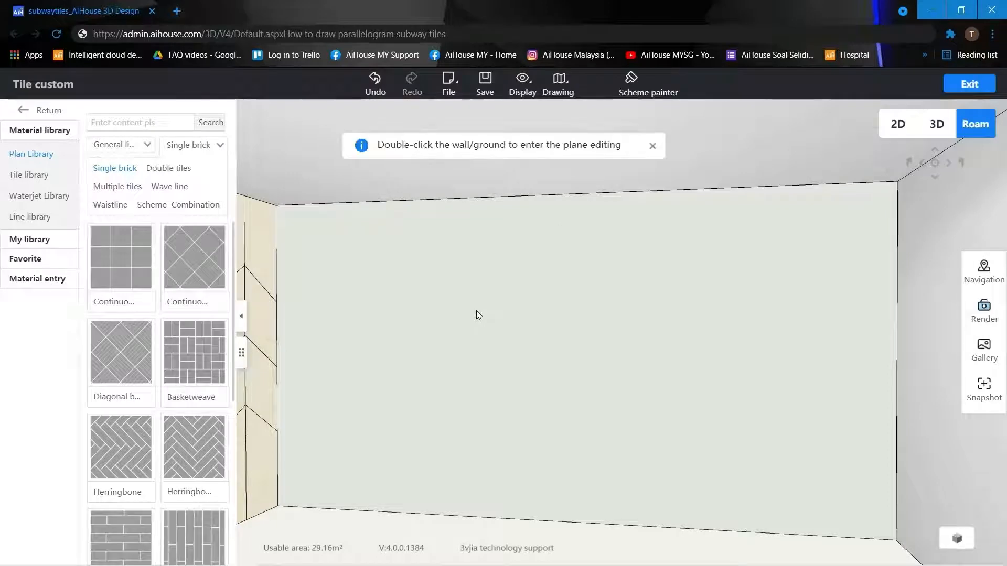
double_click(525, 290)
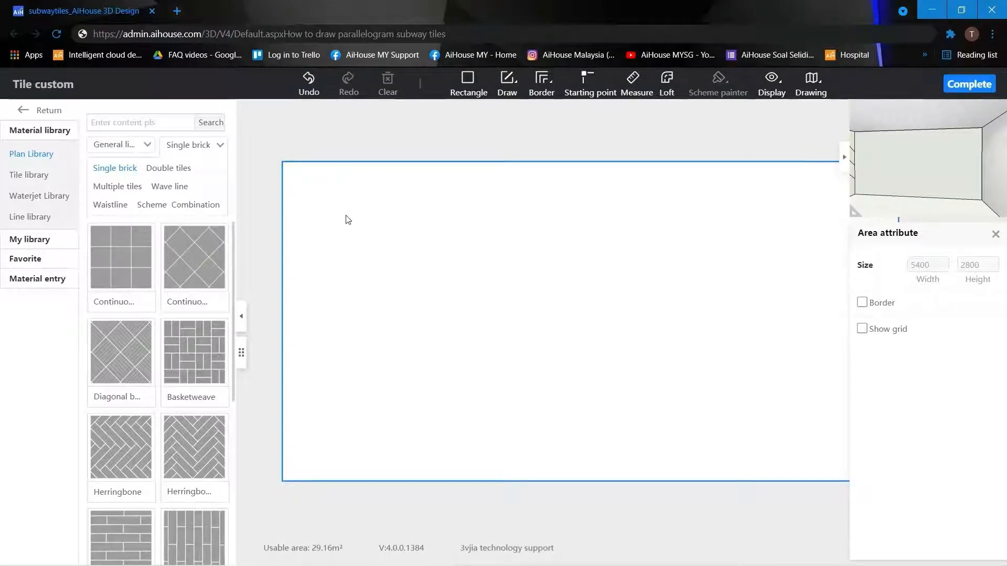
Step: Place the beige 600*1200 Matti-DS62H10 glazed tile from the tile library near the wall's upper-left area
click(35, 180)
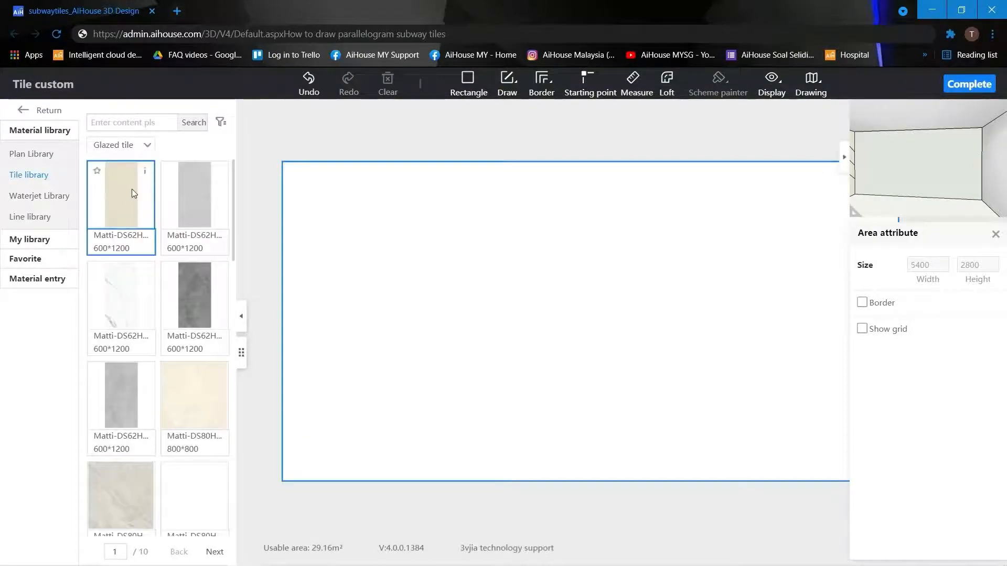
mouse_move(143, 173)
drag(138, 197, 377, 247)
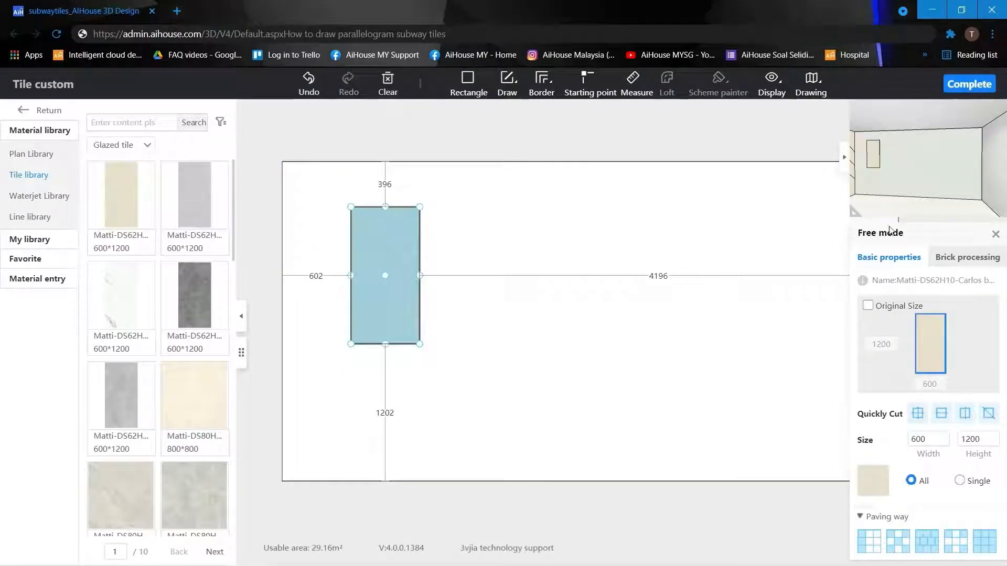
click(451, 243)
click(391, 247)
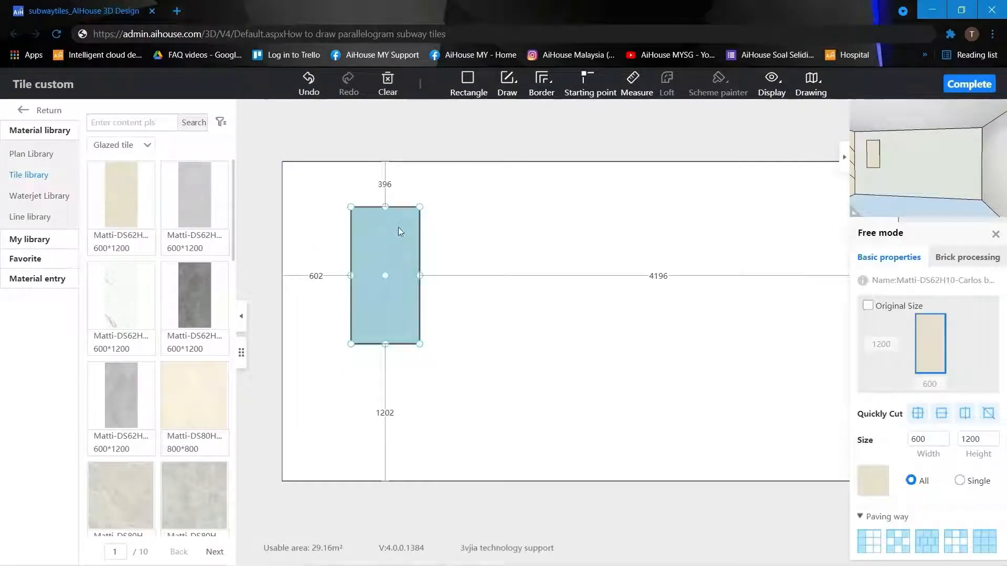
Step: Set the placed tile's size to 300 wide and 900 high
click(930, 442)
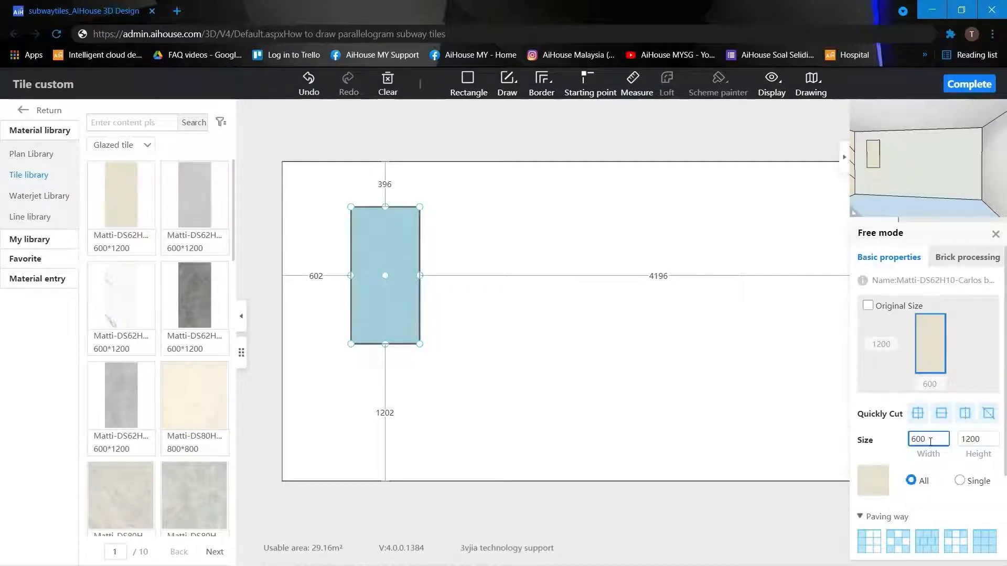
drag(930, 442, 896, 441)
text(30)
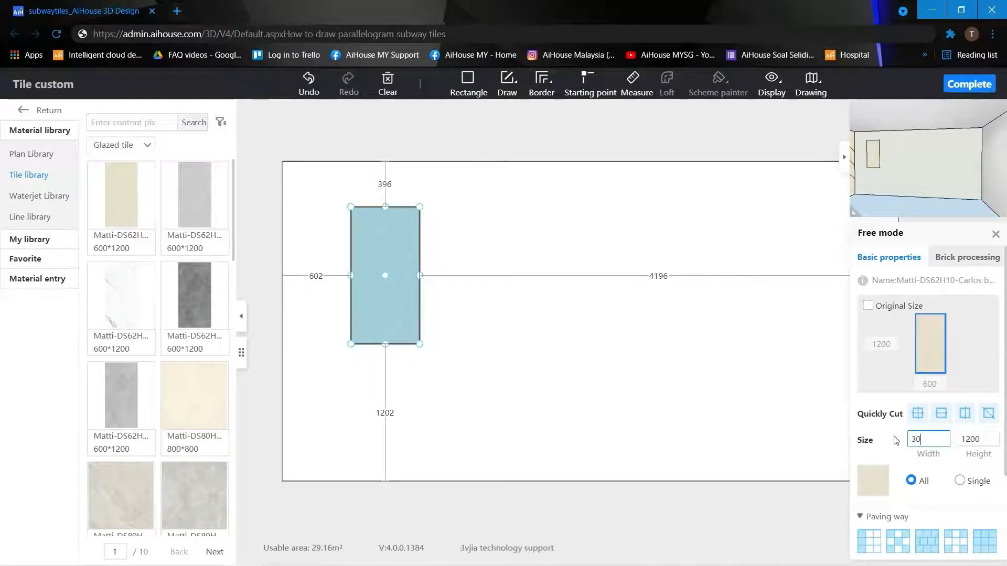
drag(985, 440, 962, 445)
text(900)
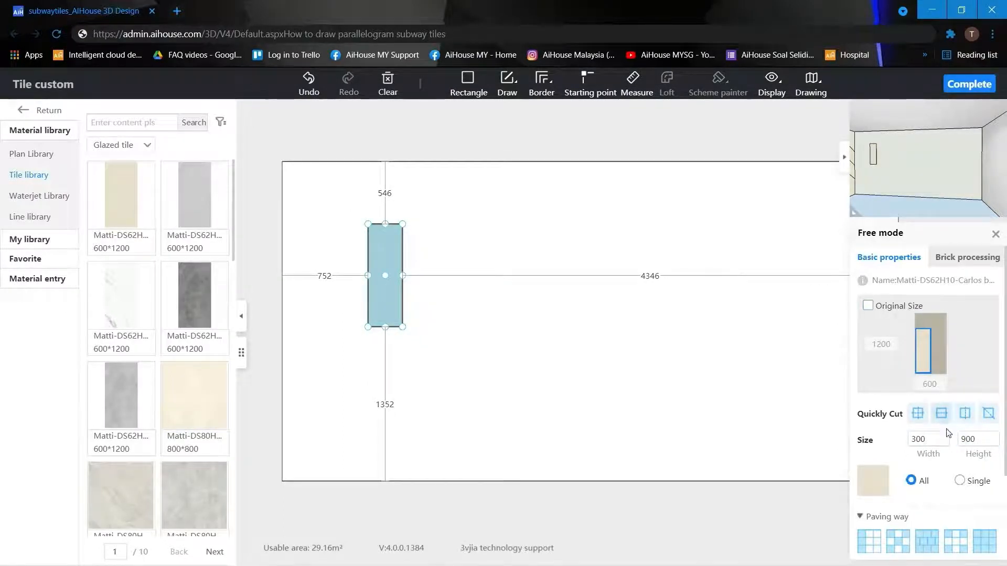
click(908, 443)
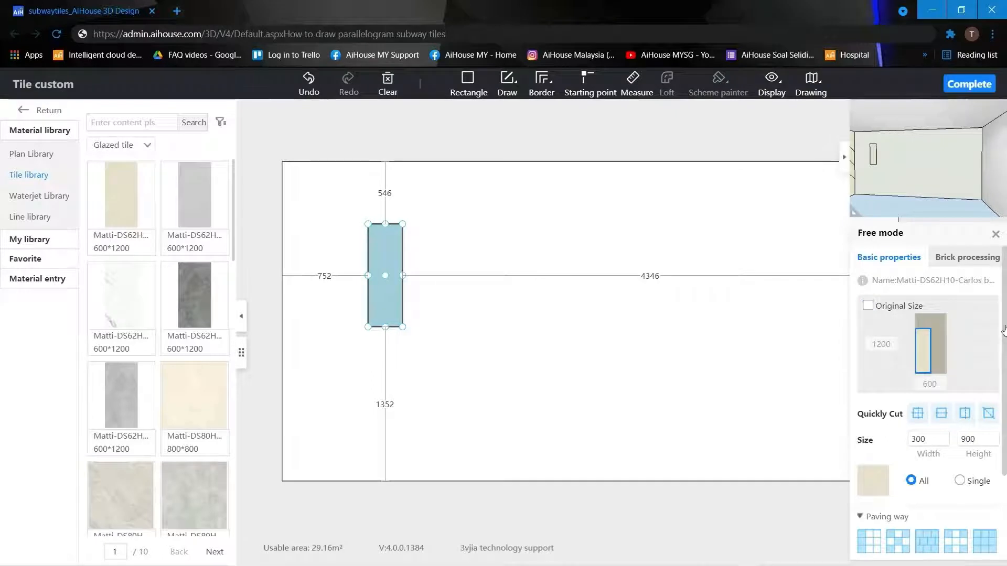
Step: Add a customized straight corner cut to only the tile's lower-right corner
click(957, 260)
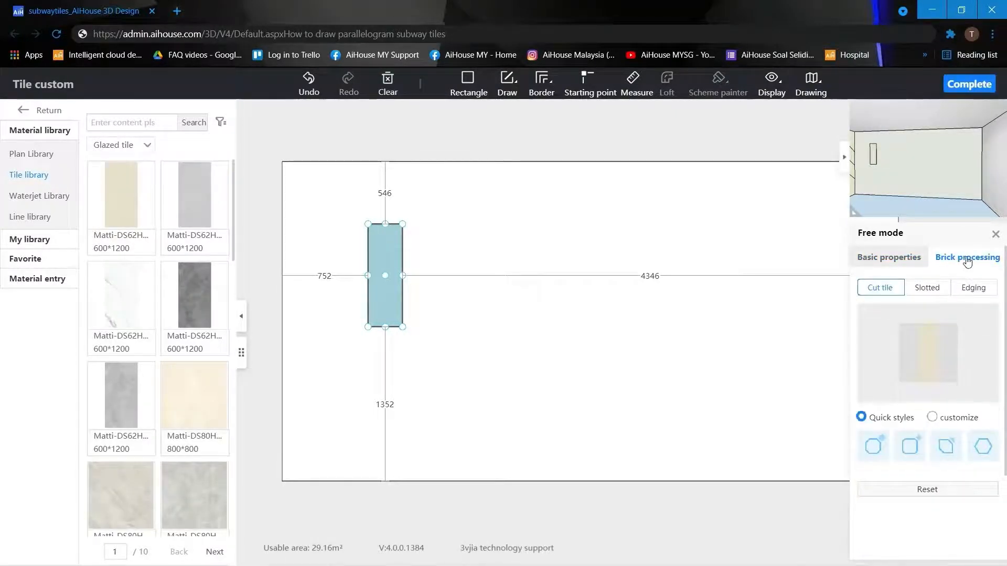
click(933, 417)
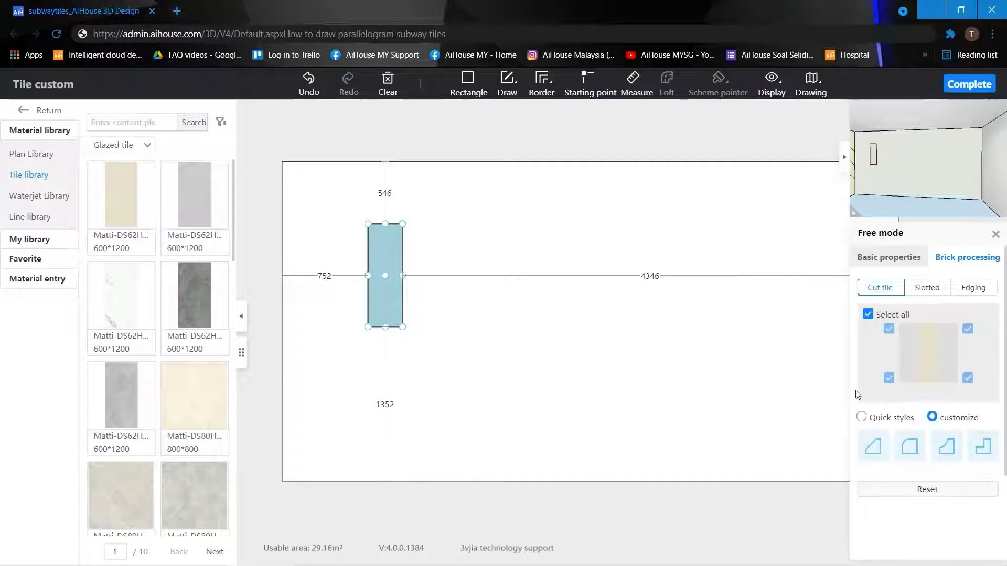
click(869, 315)
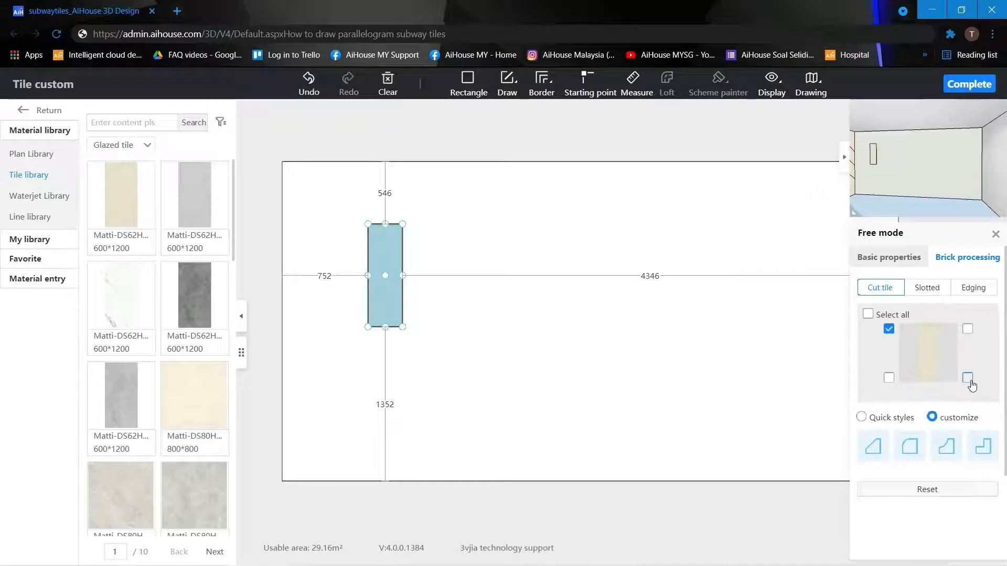
click(889, 378)
click(889, 329)
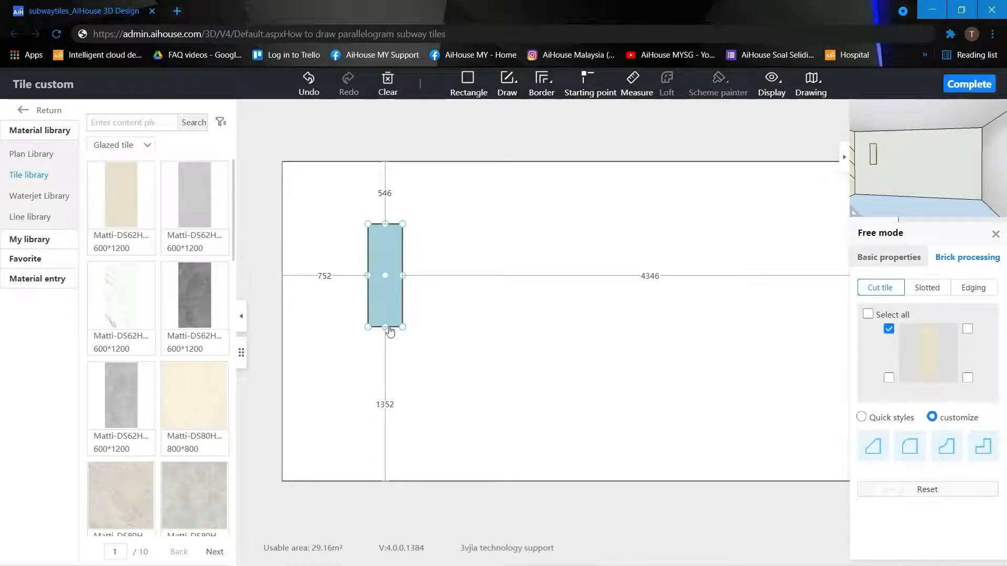
click(967, 378)
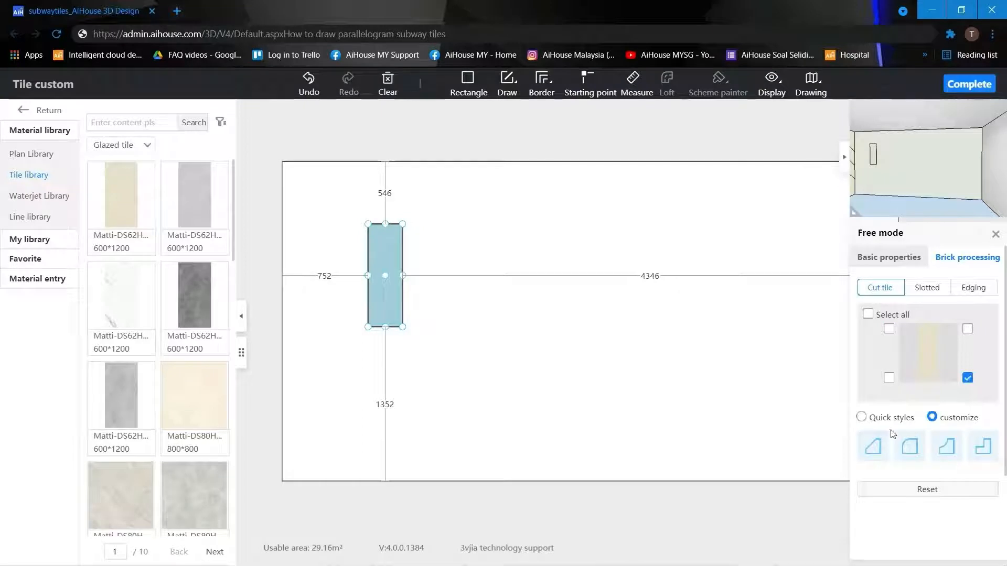
click(875, 447)
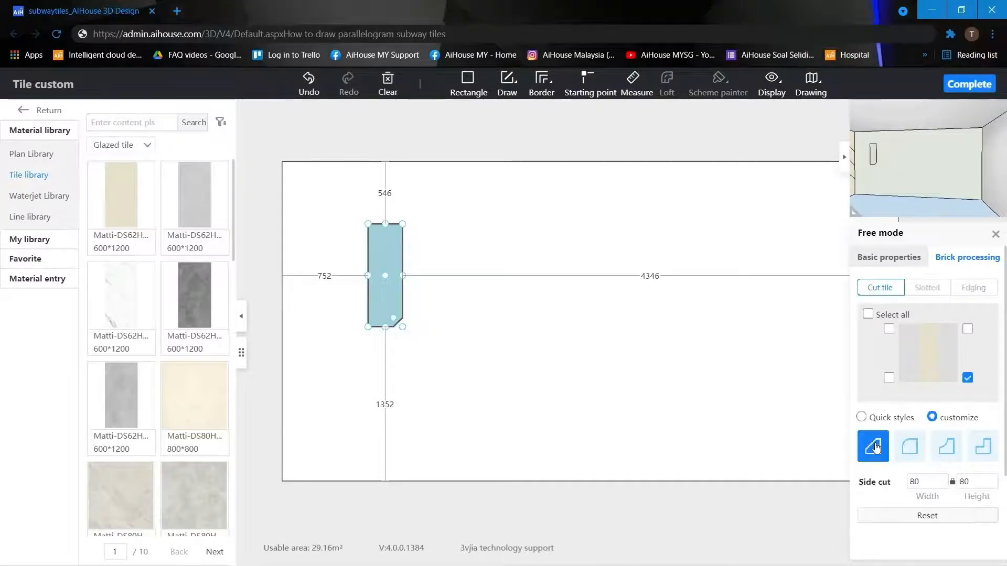
Step: Set the lower-right corner's side cut to 300 in both width and height
click(926, 480)
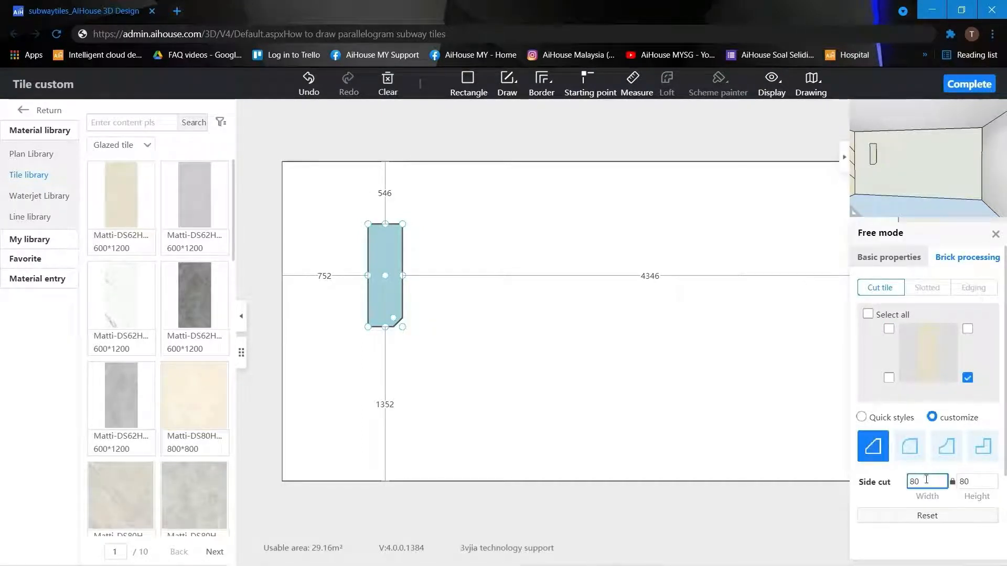
drag(916, 482, 908, 480)
text(300)
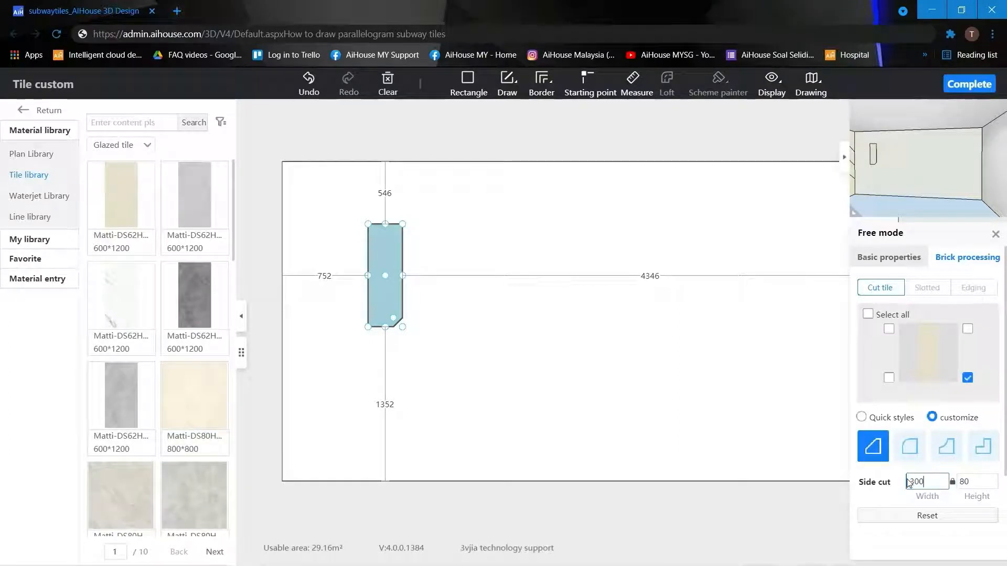
key(Return)
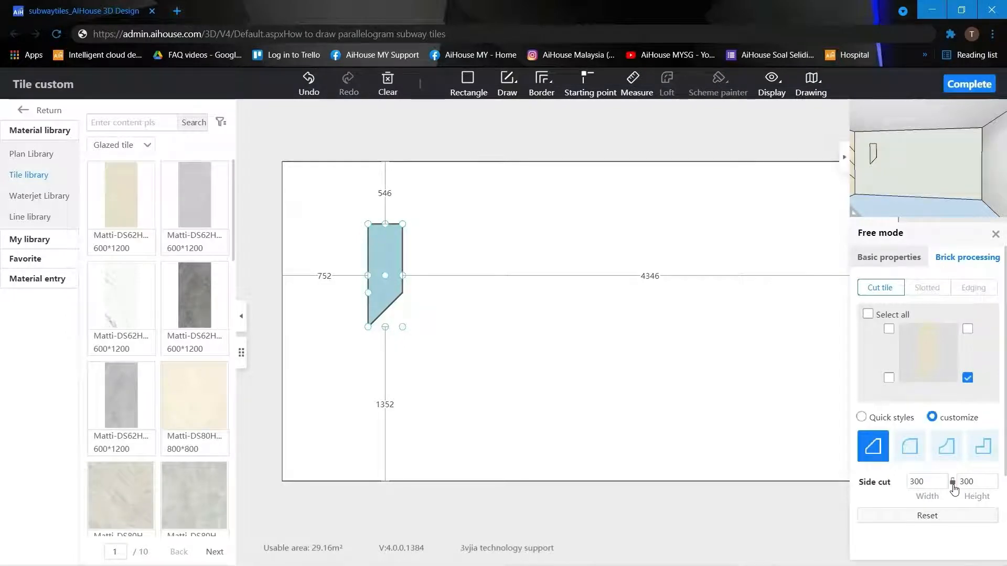
click(954, 487)
drag(936, 483, 905, 488)
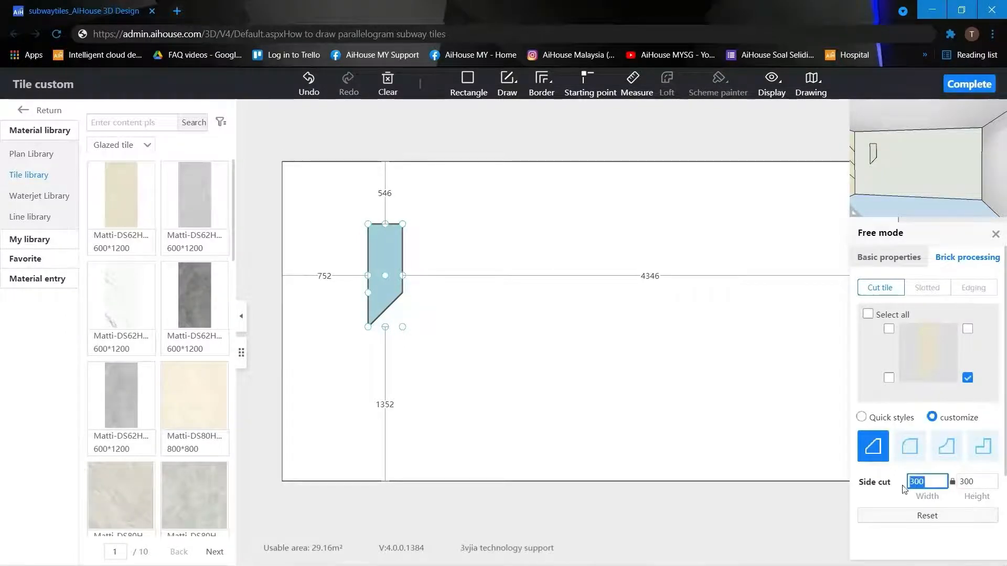
drag(987, 483, 953, 482)
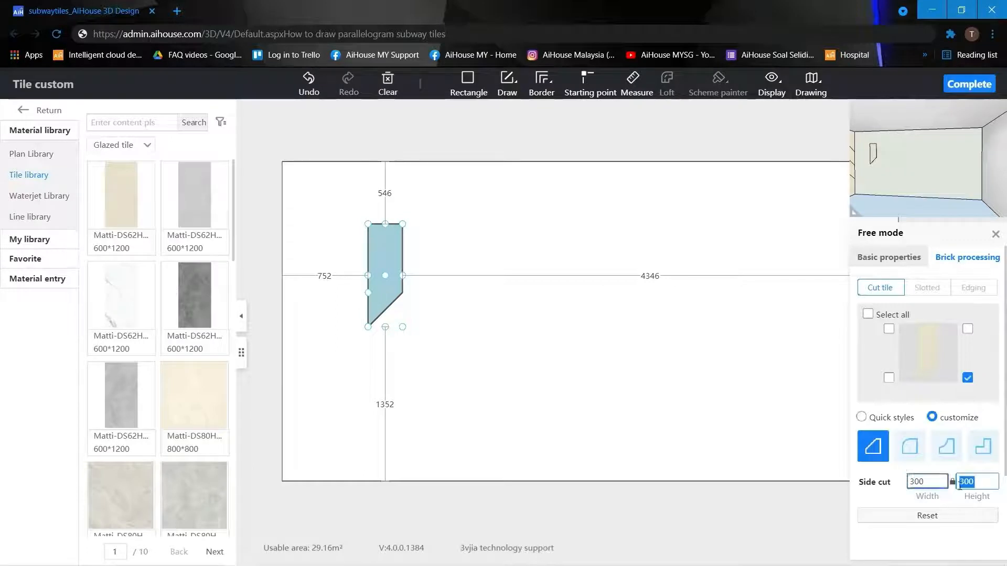
Step: Move the cut tile into the wall's upper-left corner with 0 offset from the top and left edges
drag(386, 278, 303, 220)
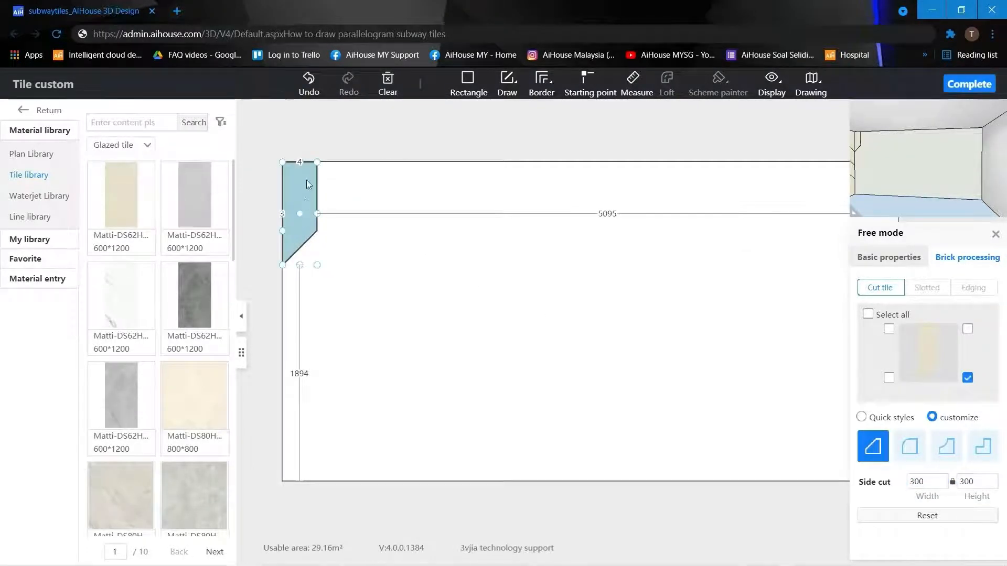
key(Return)
text(0)
key(Return)
click(282, 214)
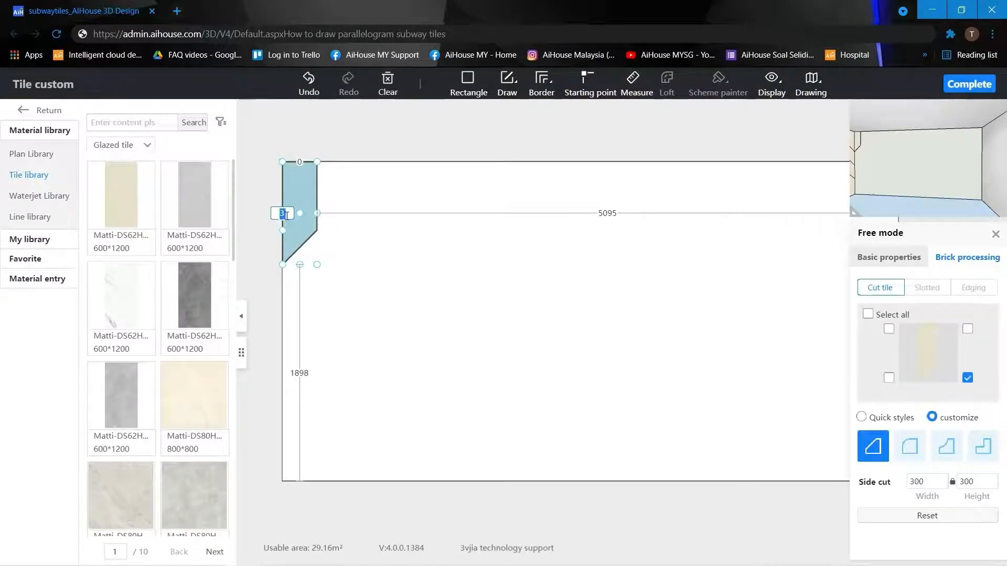
text(0)
key(Return)
key(Escape)
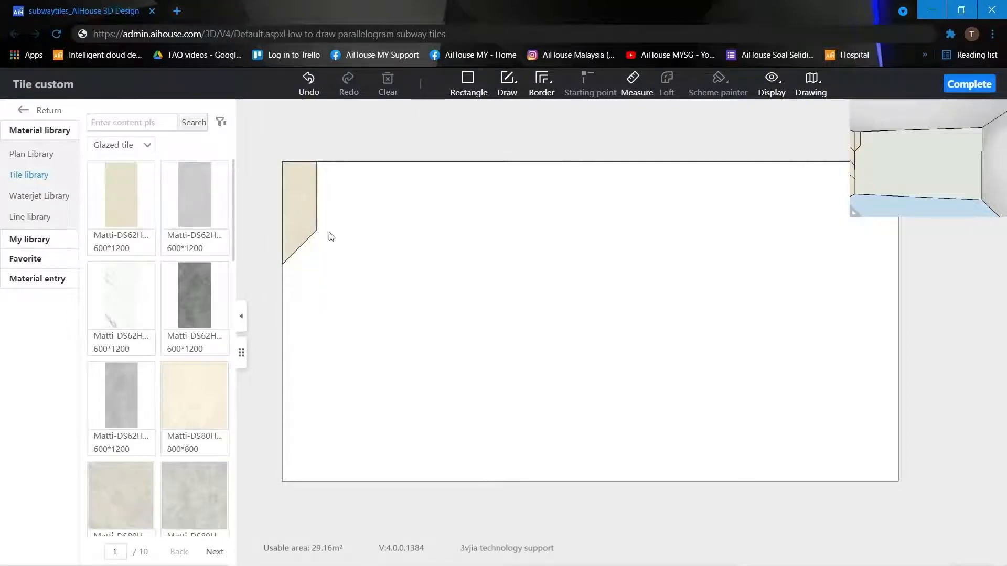
Step: Place a second beige 600*1200 tile beside the cut one and resize it to 300 wide and 900 high
click(313, 193)
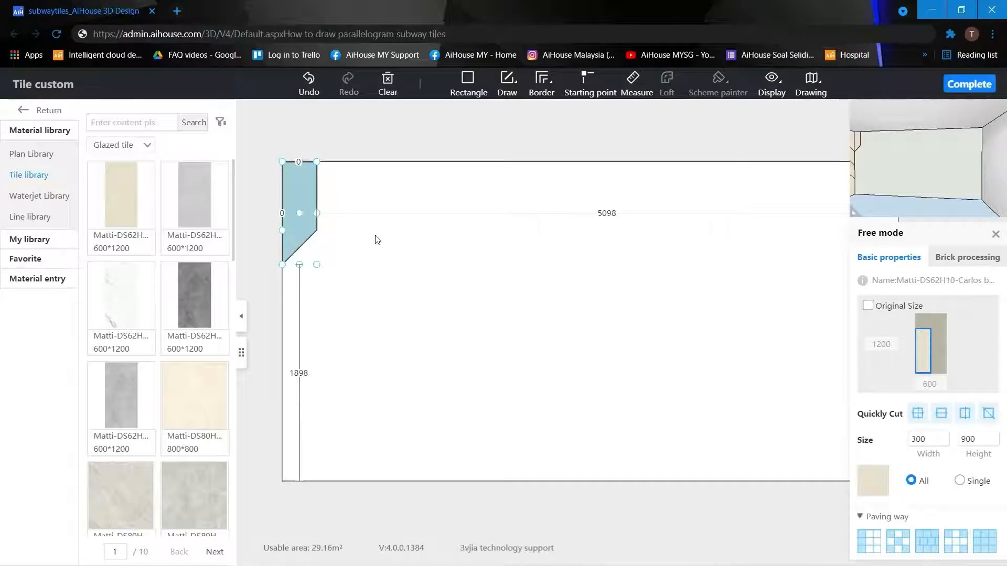
drag(119, 189, 388, 270)
click(930, 439)
double_click(930, 440)
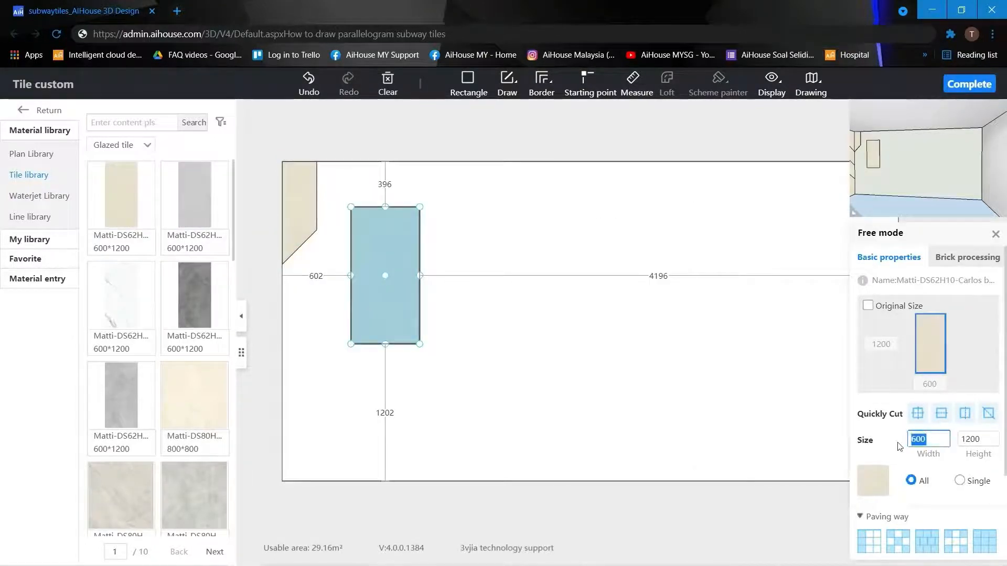
text(300)
key(Return)
click(981, 435)
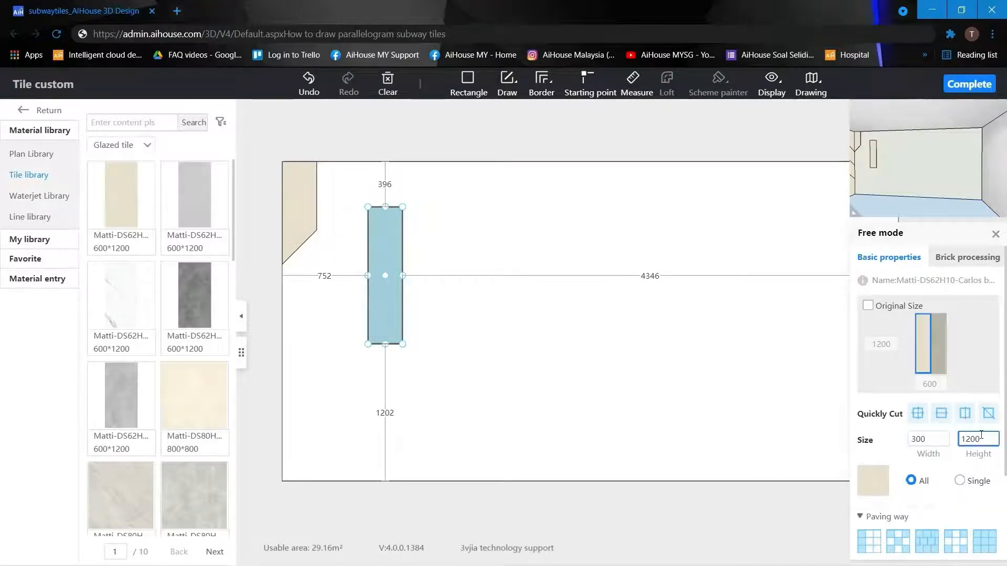
double_click(979, 440)
text(900)
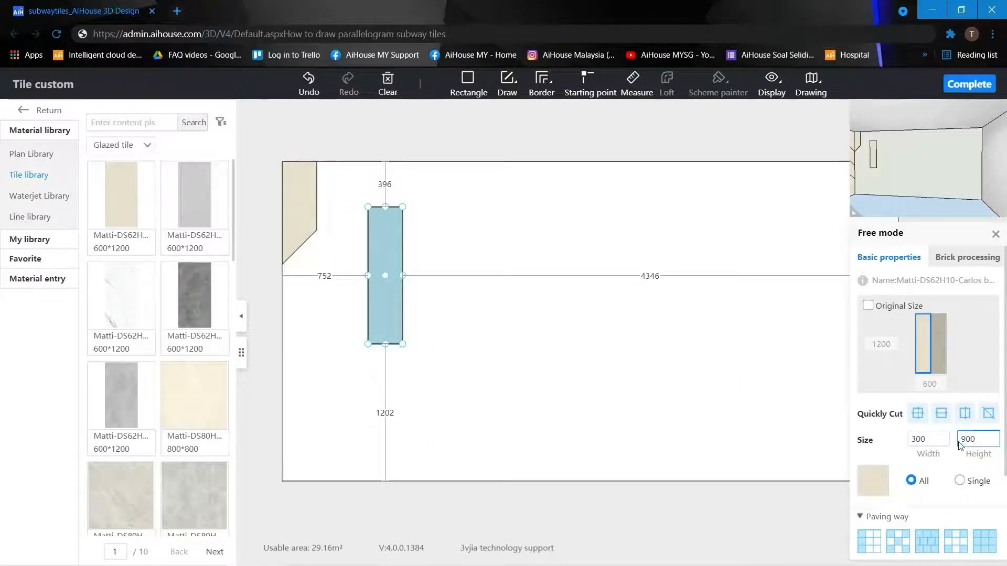
key(Return)
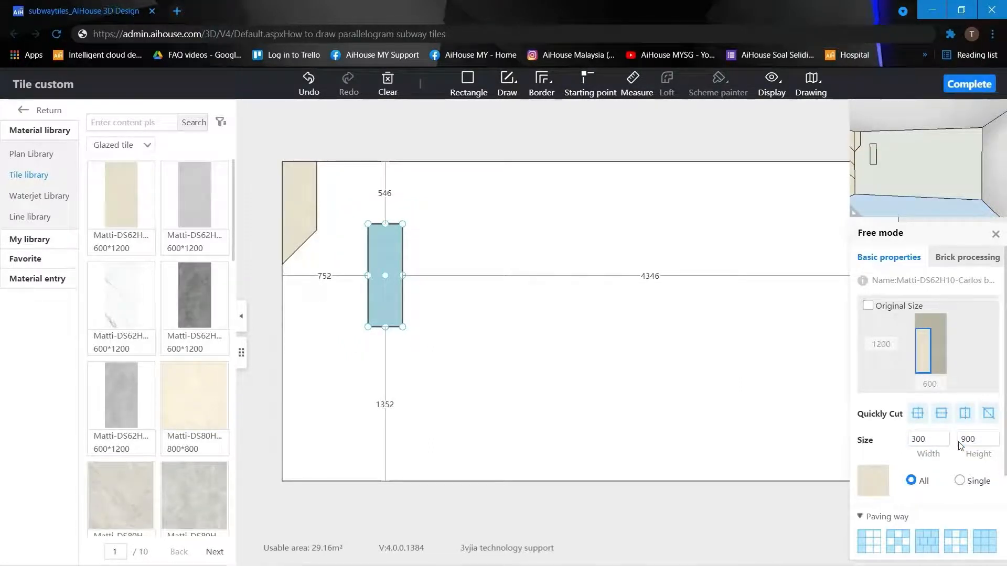
Step: Add a customized straight corner cut to only the second tile's lower-left corner
click(972, 259)
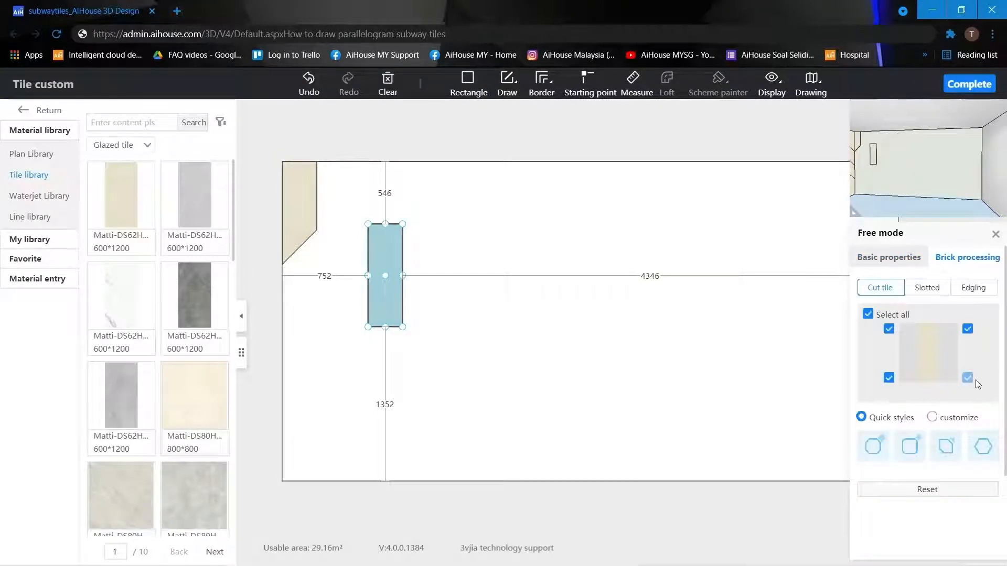
click(932, 417)
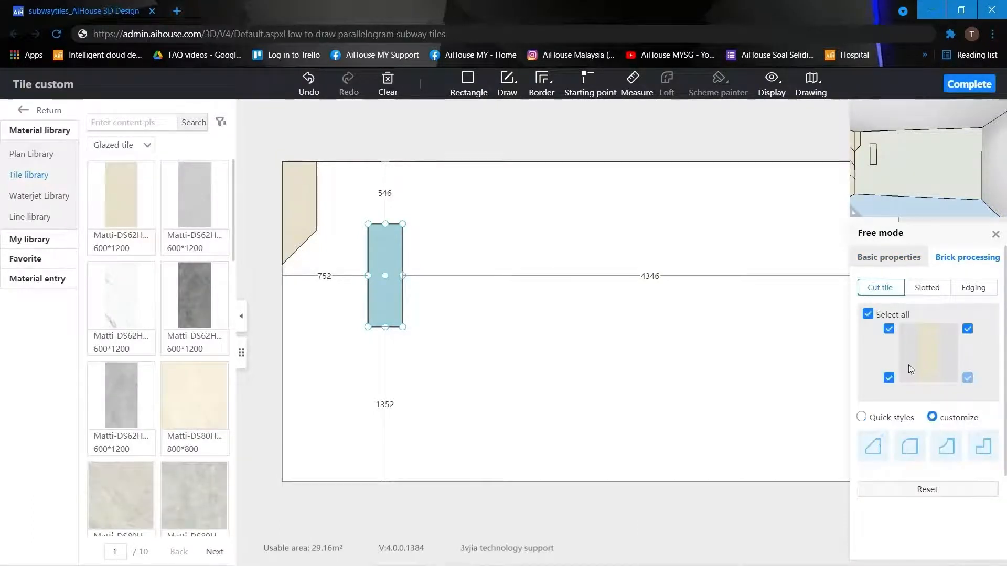
click(868, 314)
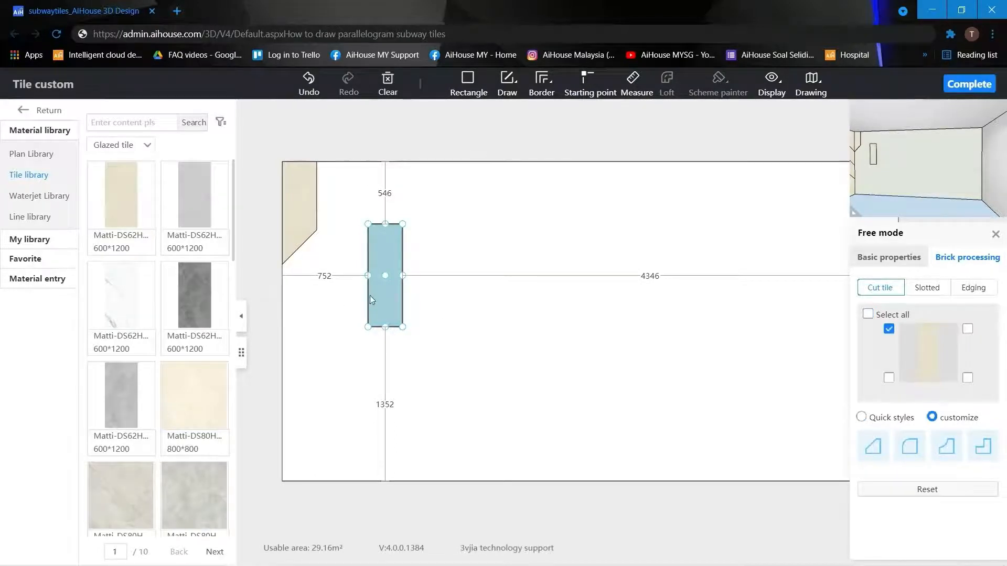
click(889, 378)
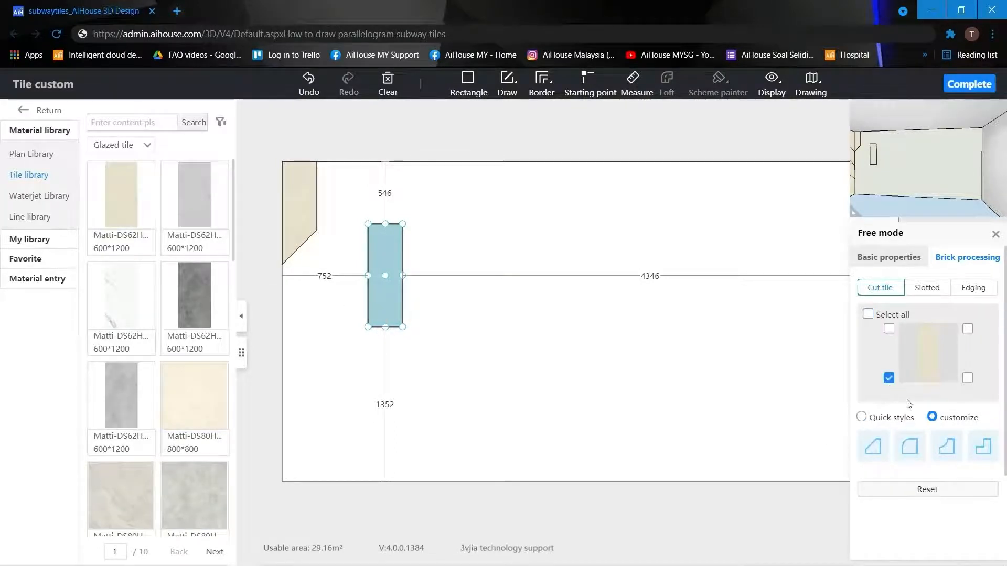
click(873, 447)
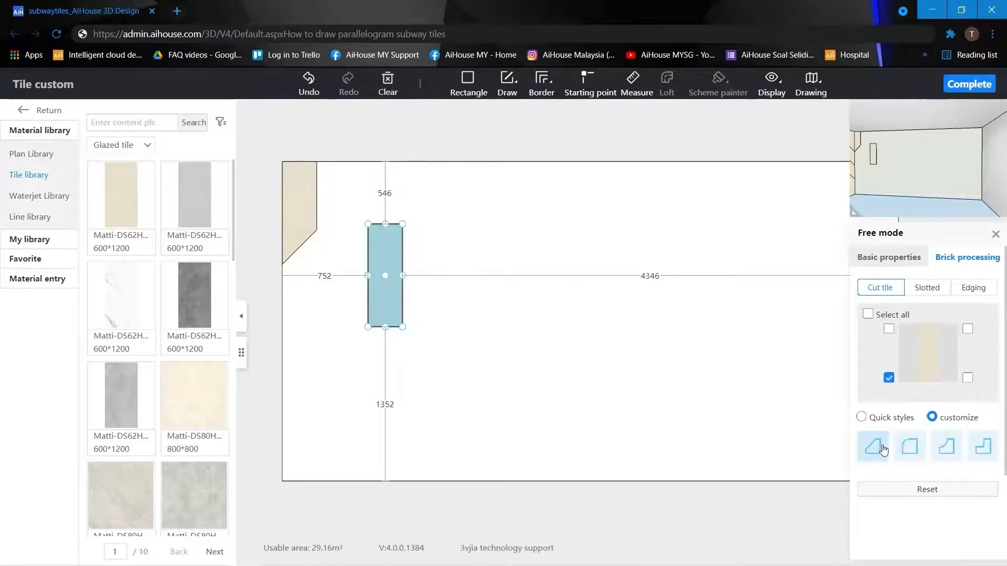
Step: Set the lower-left corner's side cut to 300 by 300 and move the tile against the first one along the wall's top edge
double_click(915, 481)
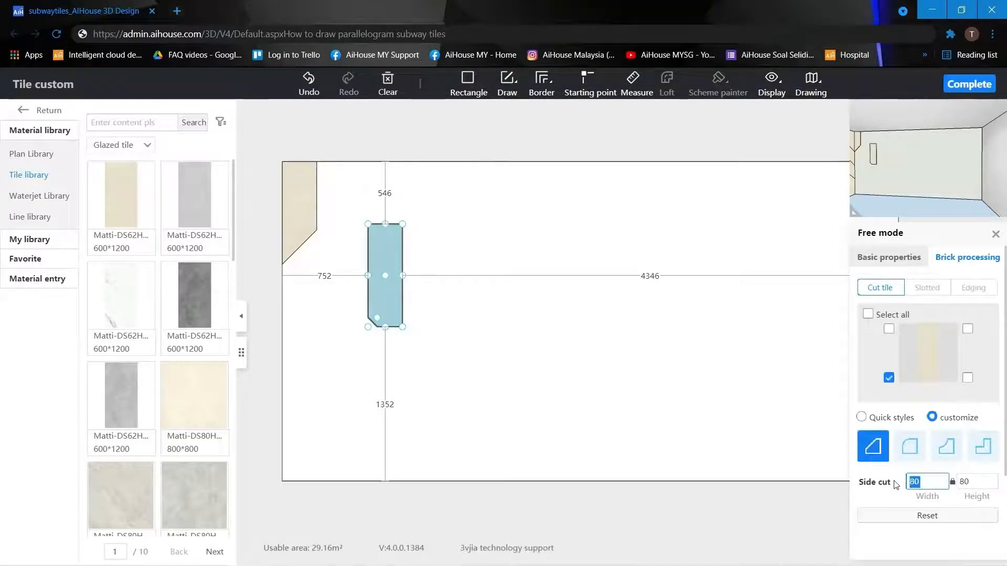
text(300)
key(Return)
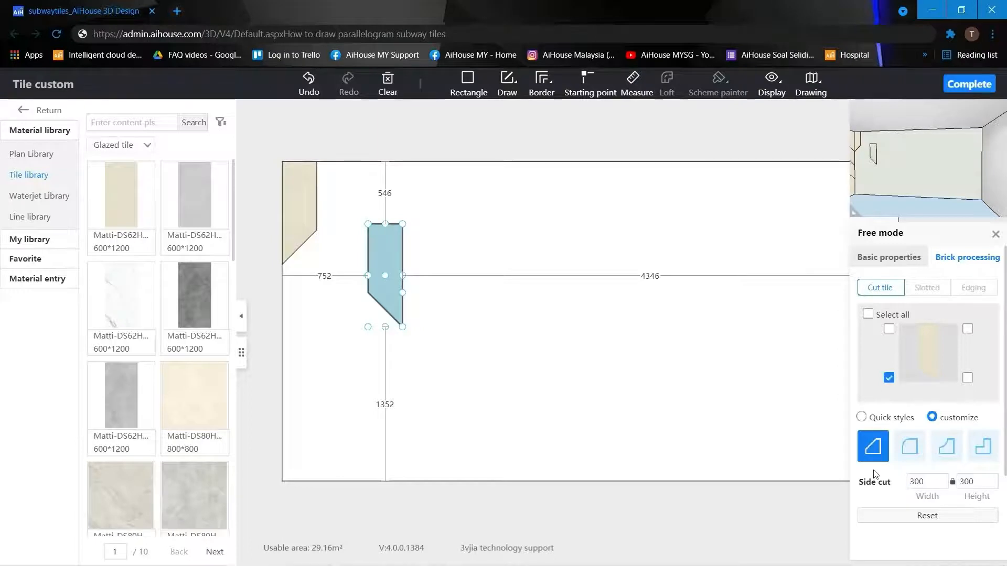
drag(385, 281, 334, 216)
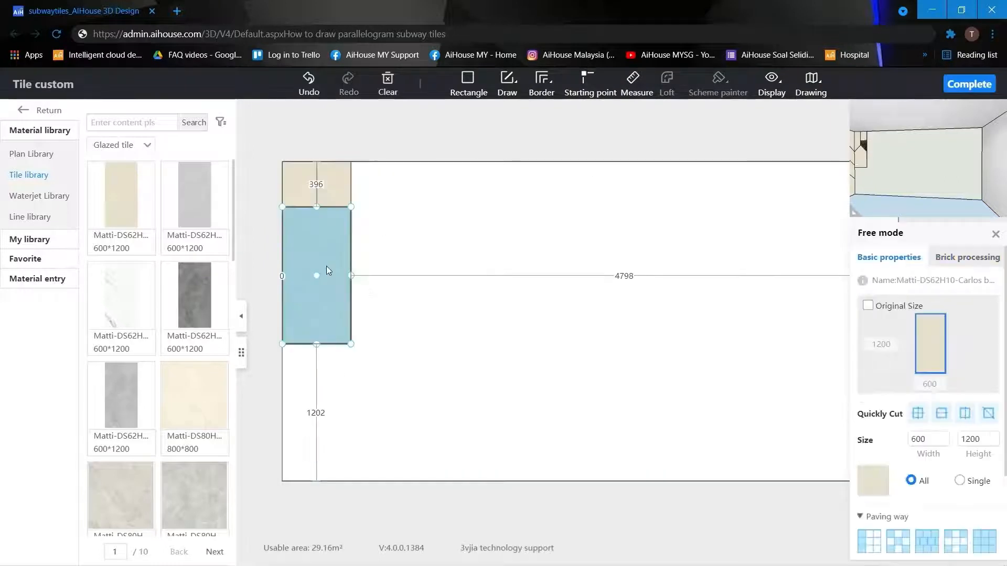
Step: Resize the newly placed third beige tile to 300 wide and 900 high and move it to the wall's left edge below the first tile
click(439, 249)
click(316, 276)
click(923, 440)
double_click(922, 440)
text(300)
key(Return)
double_click(957, 443)
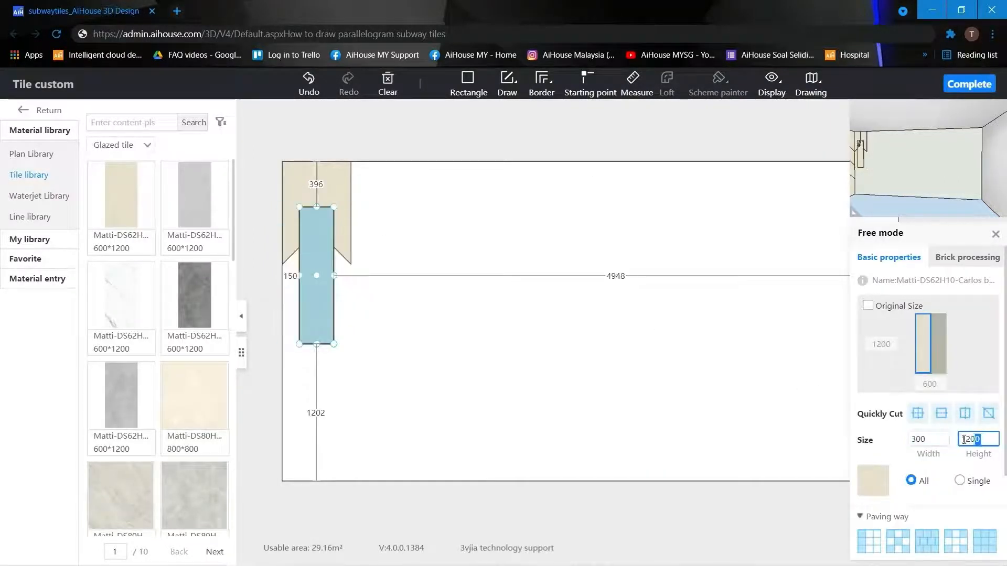
text(900)
key(Return)
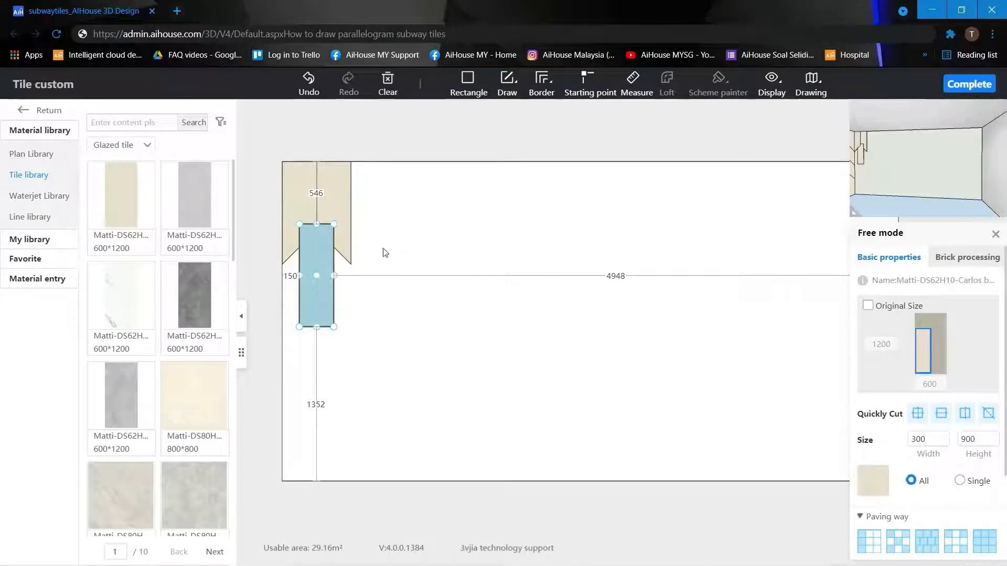
drag(316, 278, 304, 322)
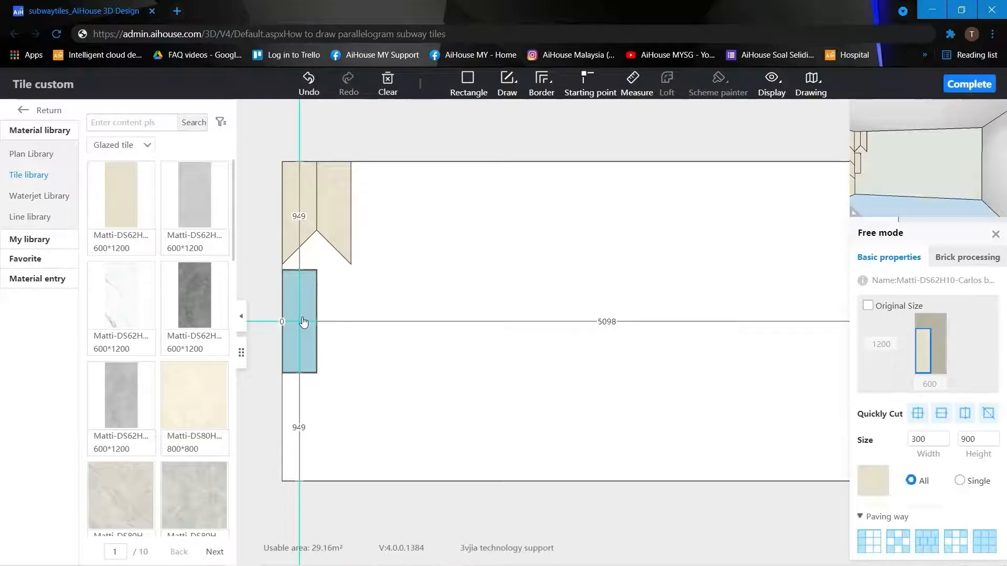
Step: Cut only the third tile's upper-left corner with a customized straight side cut of 300 in width and height
click(960, 259)
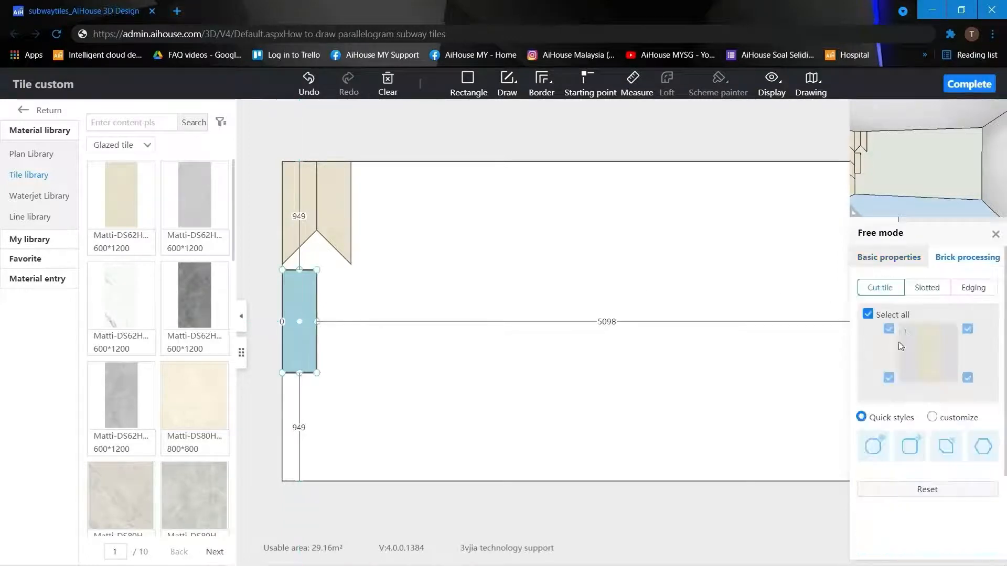
click(868, 314)
click(888, 329)
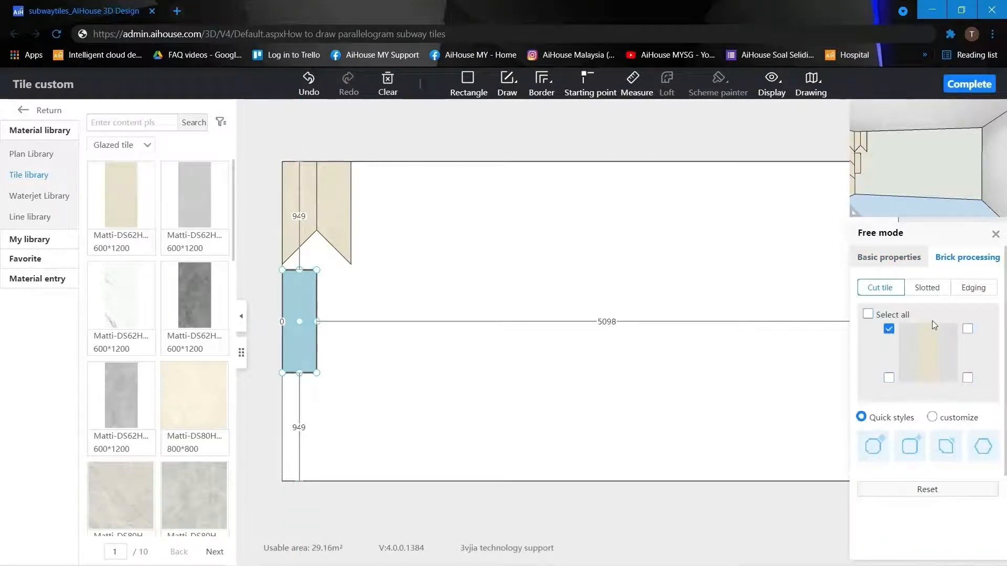
click(932, 417)
click(873, 447)
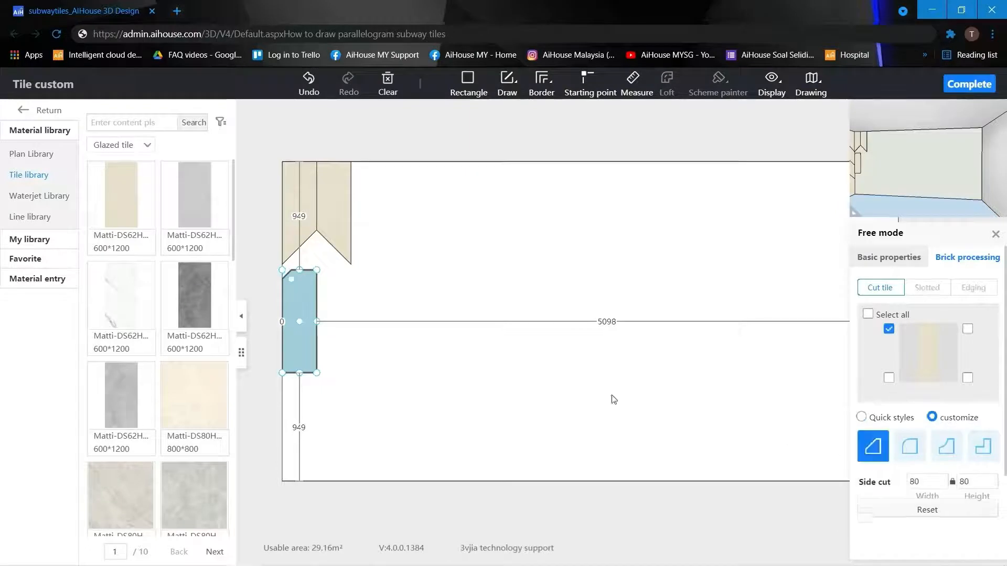
double_click(913, 482)
text(3)
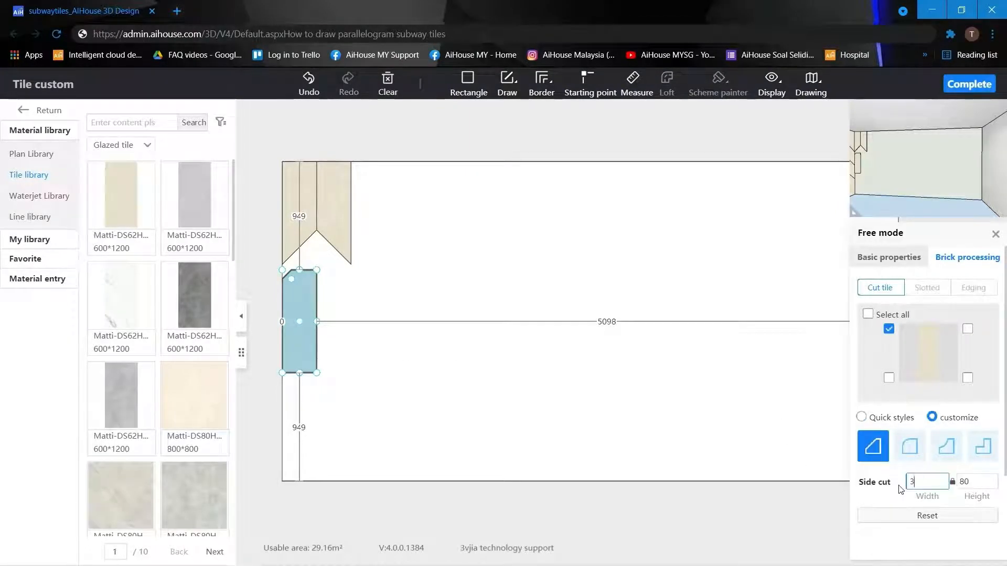
text(00)
key(Return)
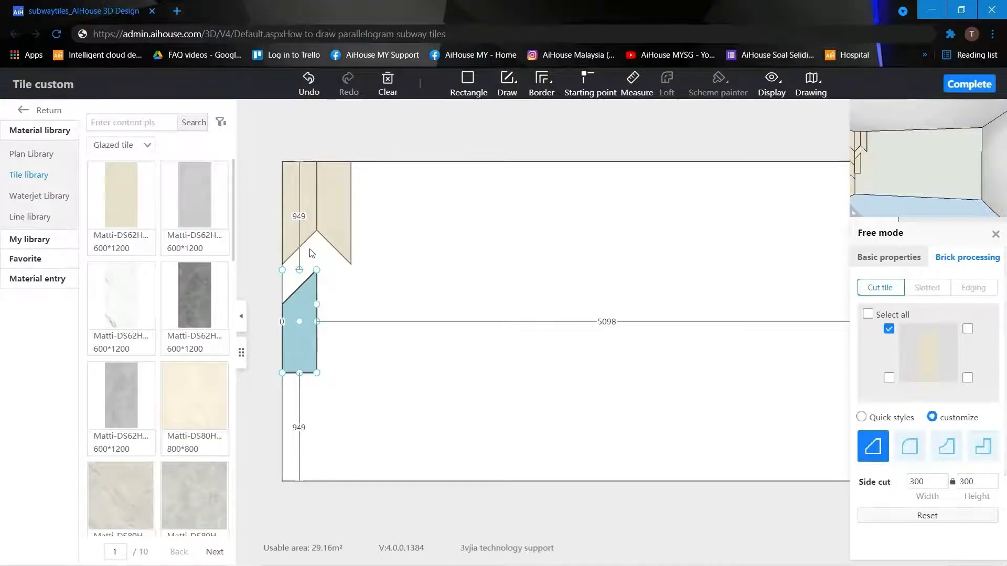
Step: Apply a 300 by 300 straight cut to the lower-right corner and fit the parallelogram under the first tile
click(967, 378)
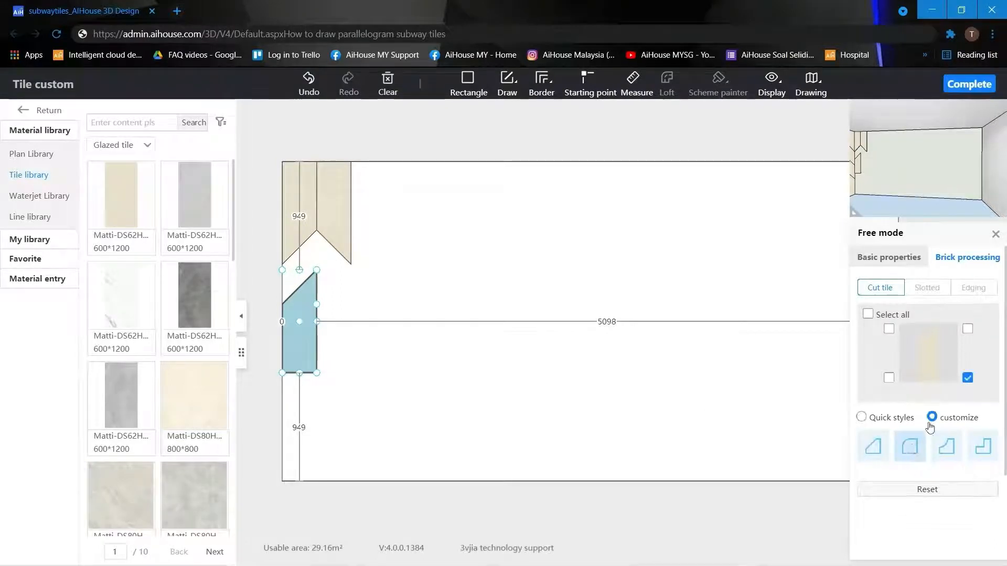
click(887, 447)
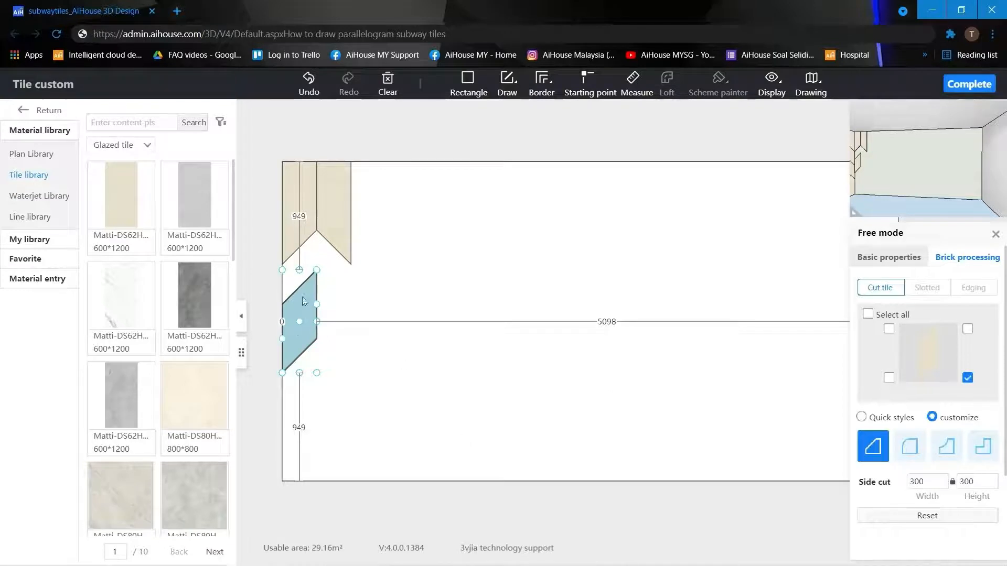
drag(299, 329, 299, 288)
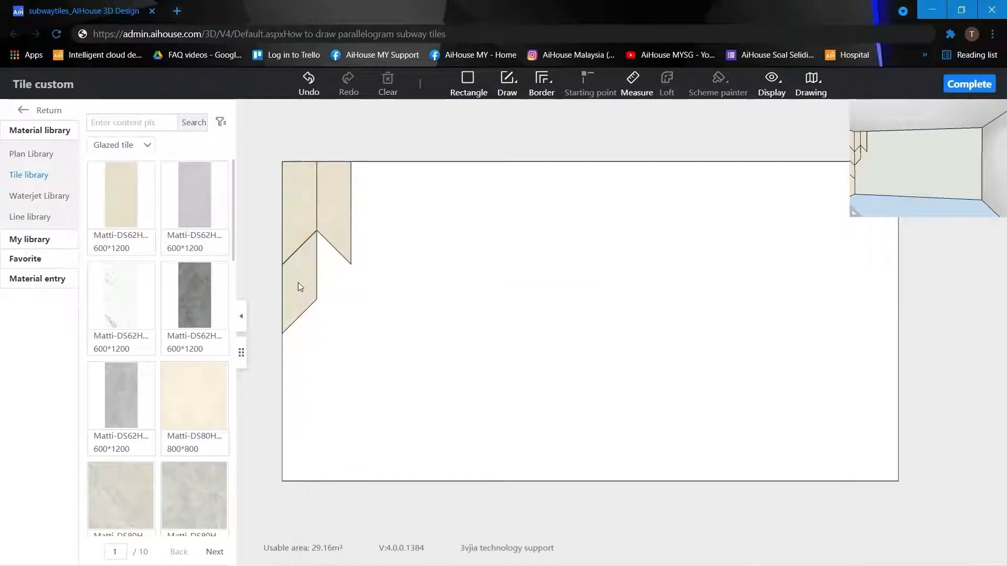
Step: Set the parallelogram tile's offset from the wall's top edge to 602
click(310, 272)
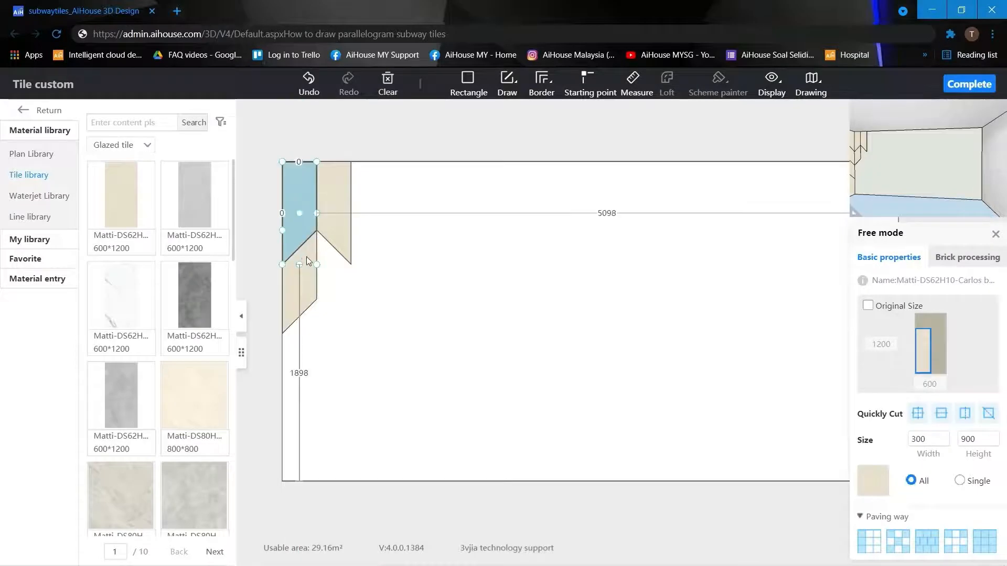
click(303, 198)
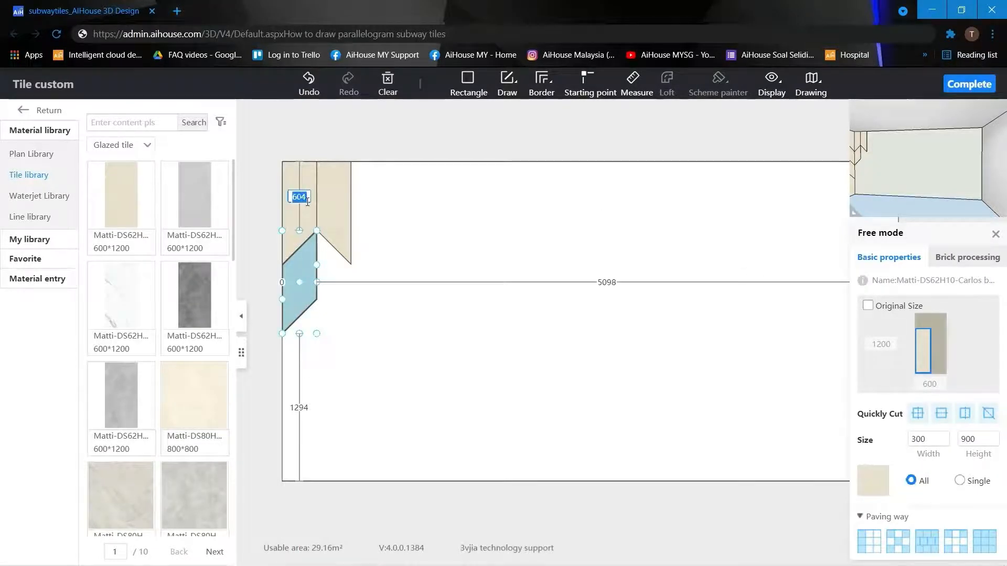
text(602)
key(Return)
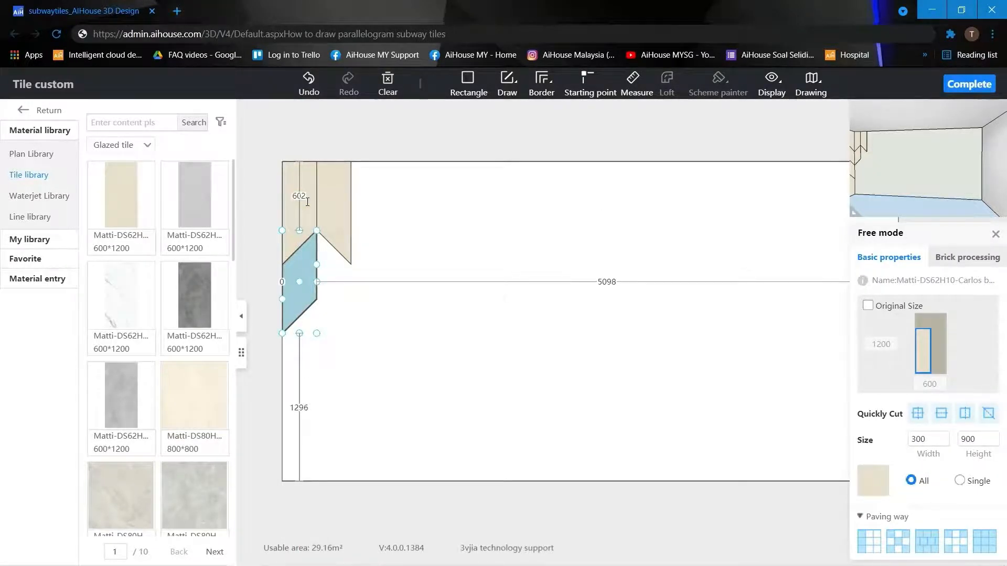
key(Escape)
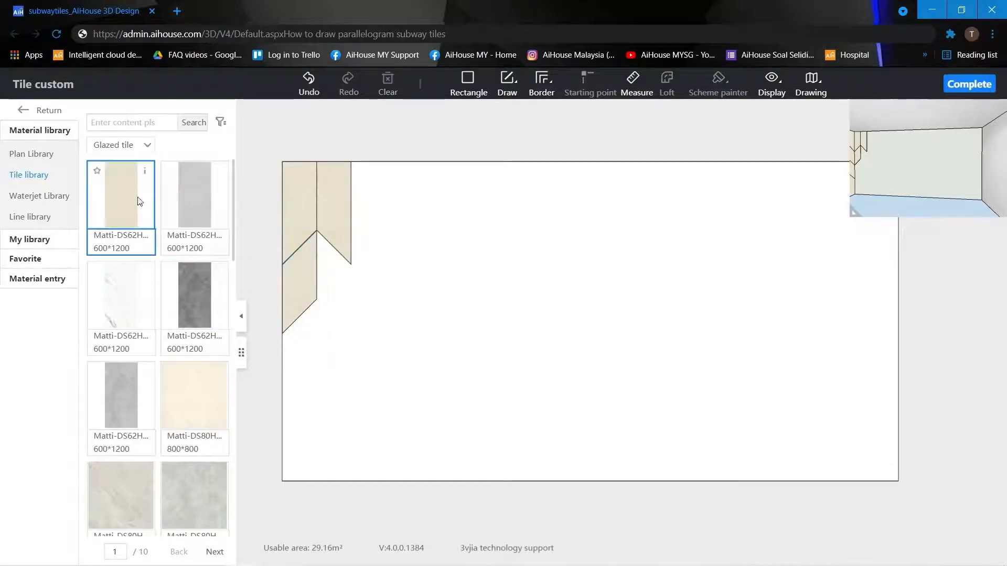
Step: Place a fourth beige 600*1200 tile beside the laid tiles and resize it to 300 wide and 900 high
drag(137, 199, 382, 313)
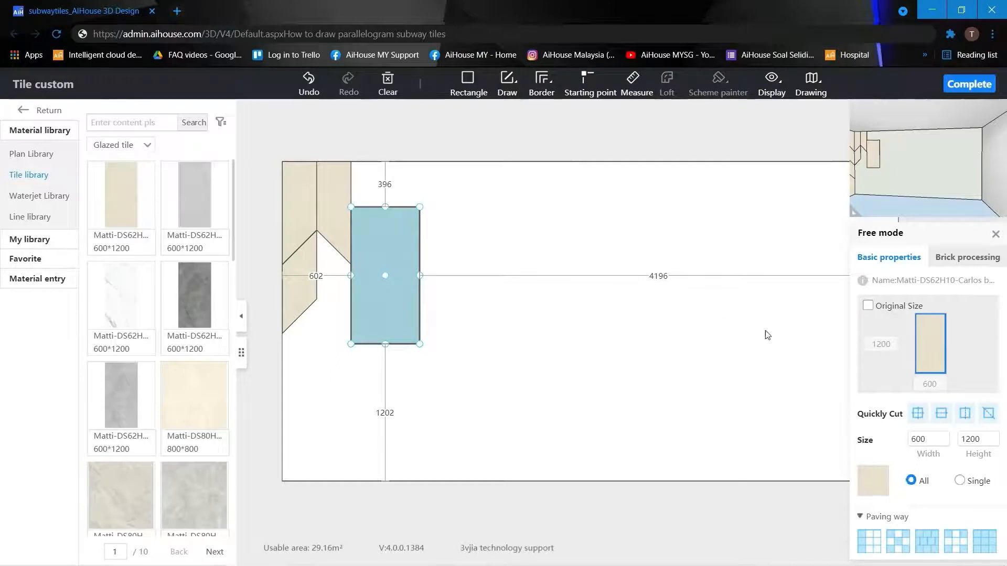
drag(928, 439, 880, 440)
text(300)
key(Return)
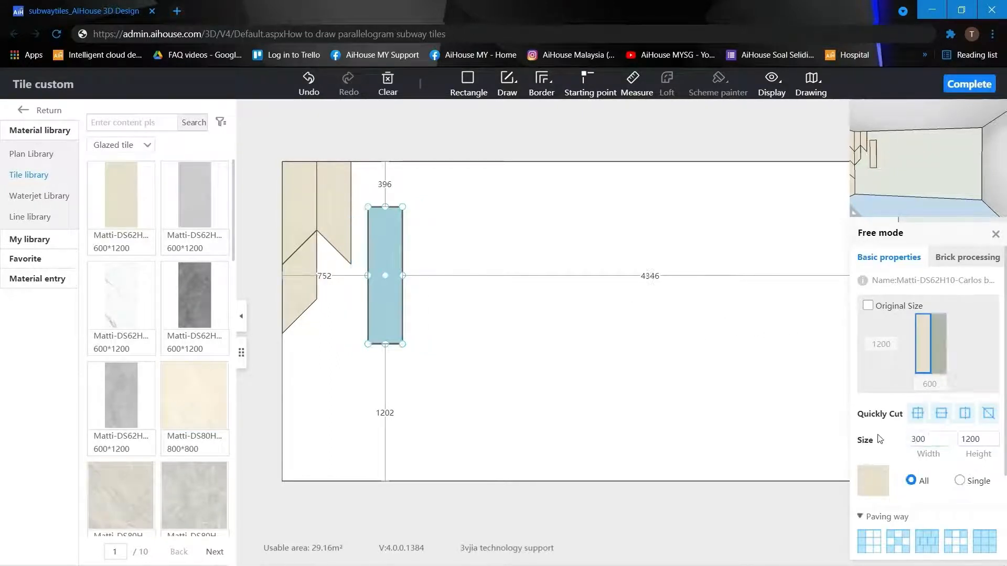
double_click(973, 439)
text(900)
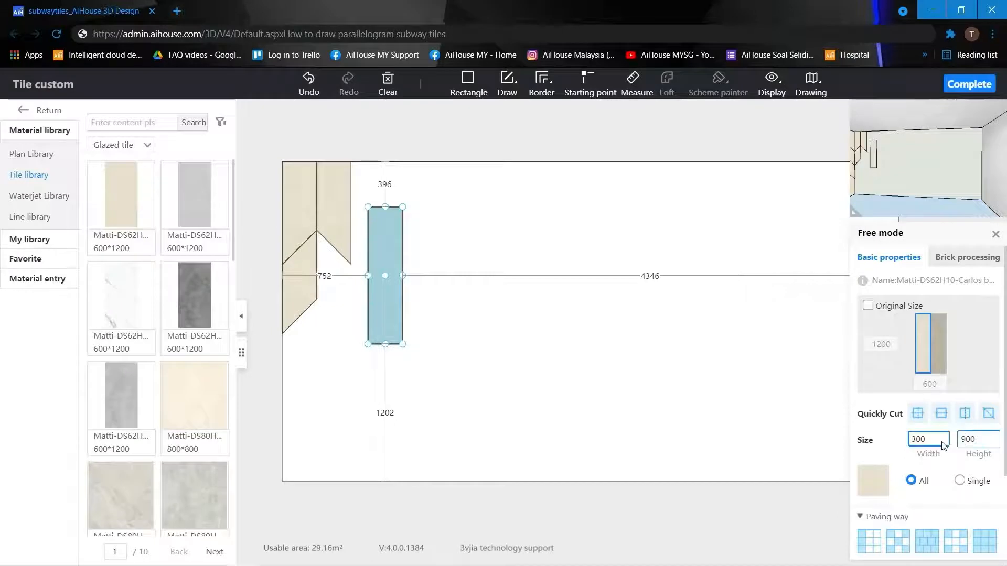
key(Return)
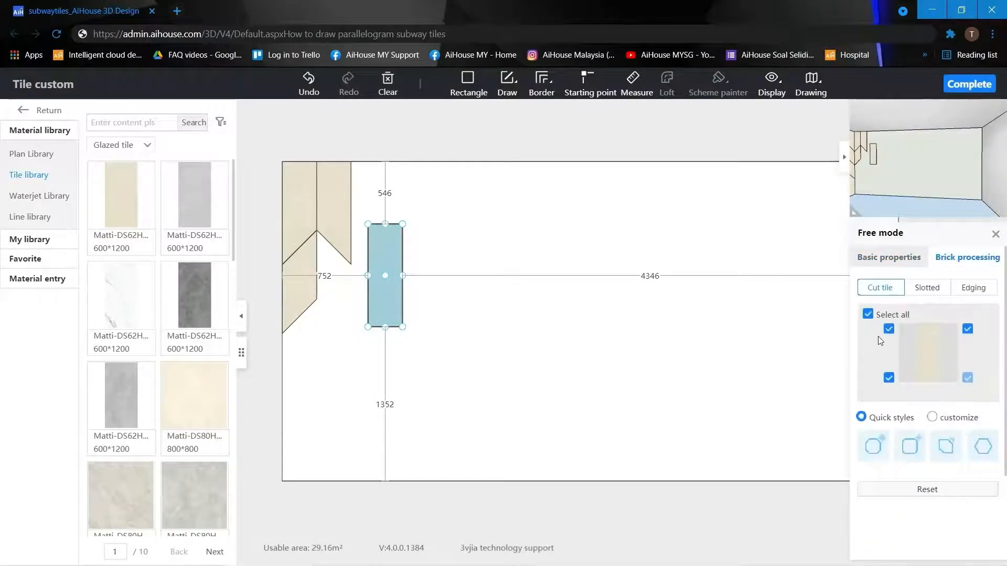
click(931, 418)
click(877, 317)
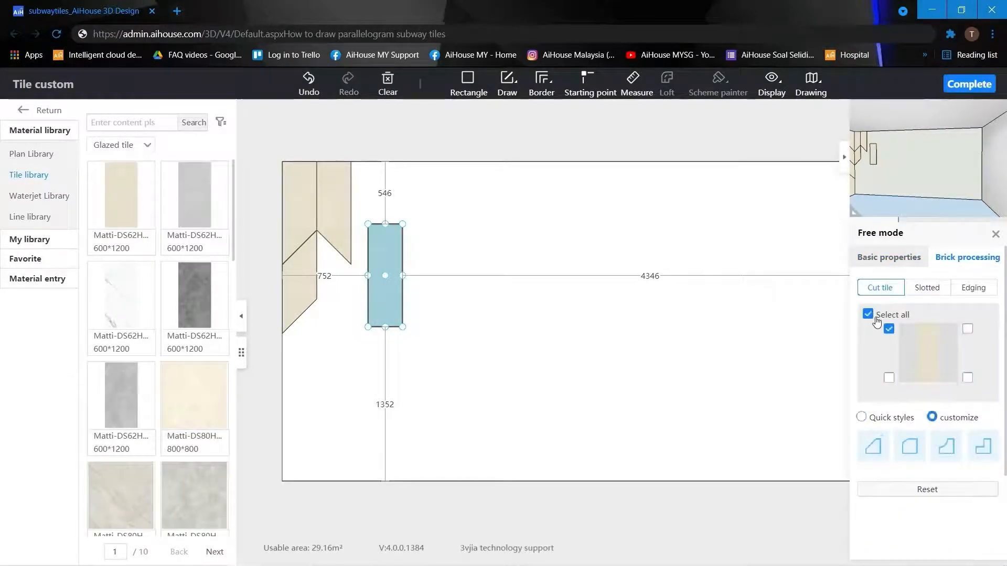
click(873, 446)
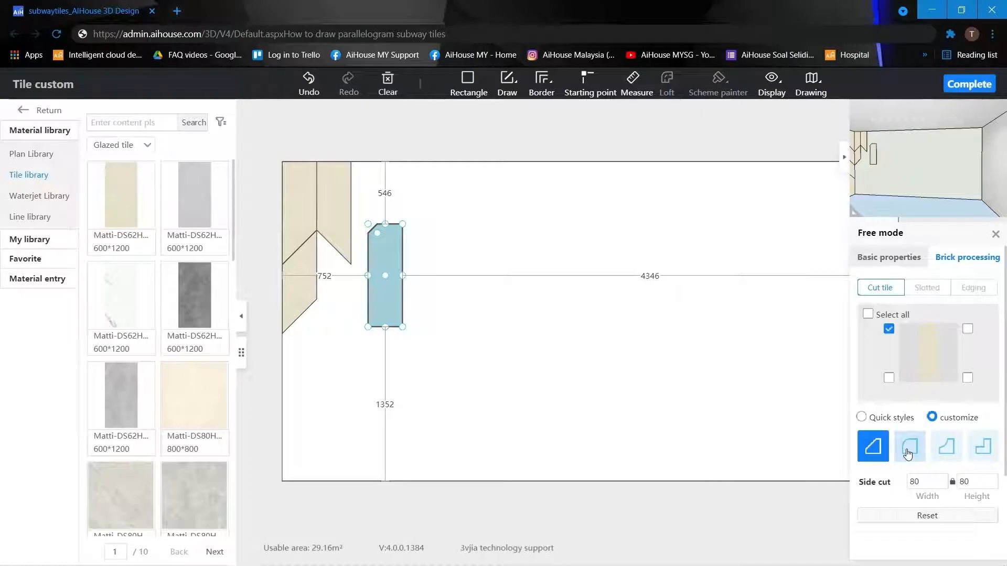
click(924, 515)
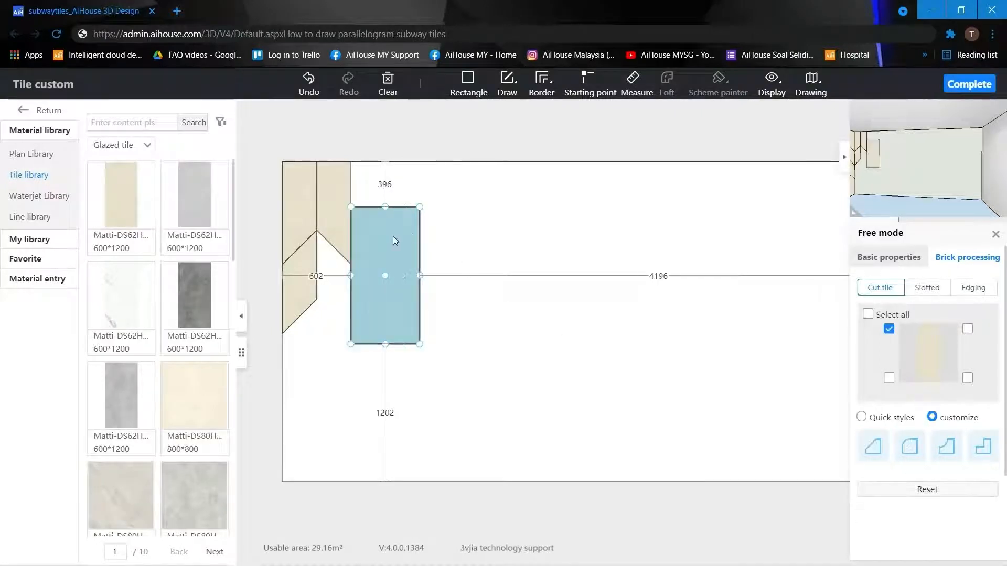
Step: Cut only the fourth tile's lower-left corner with a customized straight side cut of 300 in width and height
click(396, 236)
click(403, 242)
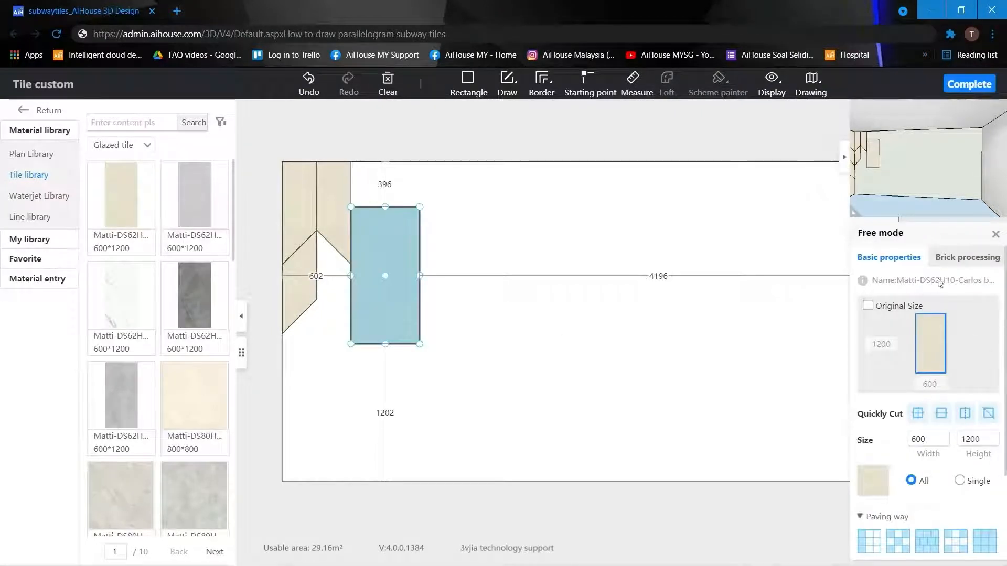
click(964, 256)
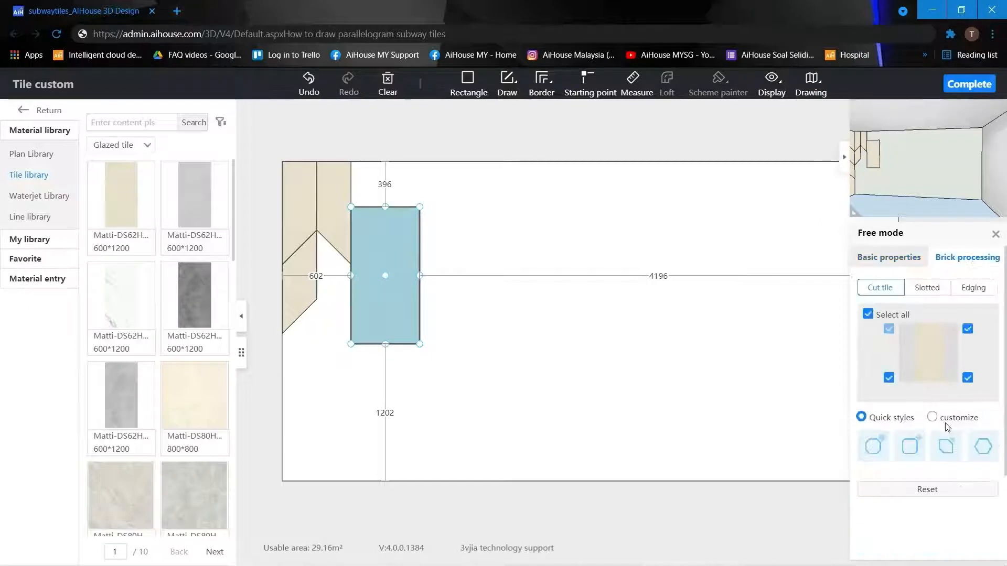
click(932, 417)
click(868, 314)
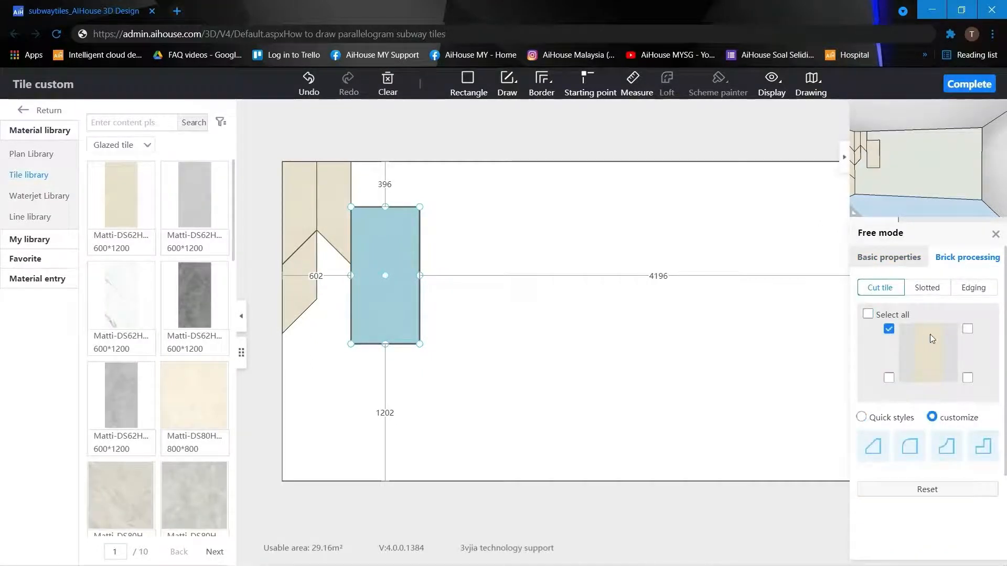
click(967, 329)
click(887, 378)
click(872, 446)
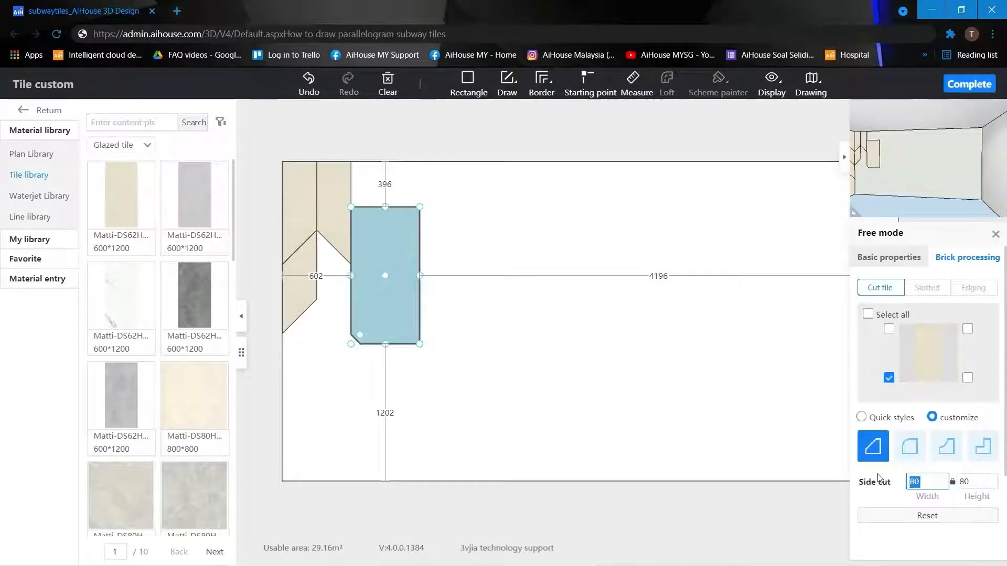
text(300)
key(Return)
Step: Cut the fourth tile's upper-right corner with a customized straight side cut of 300 in width and height
click(968, 328)
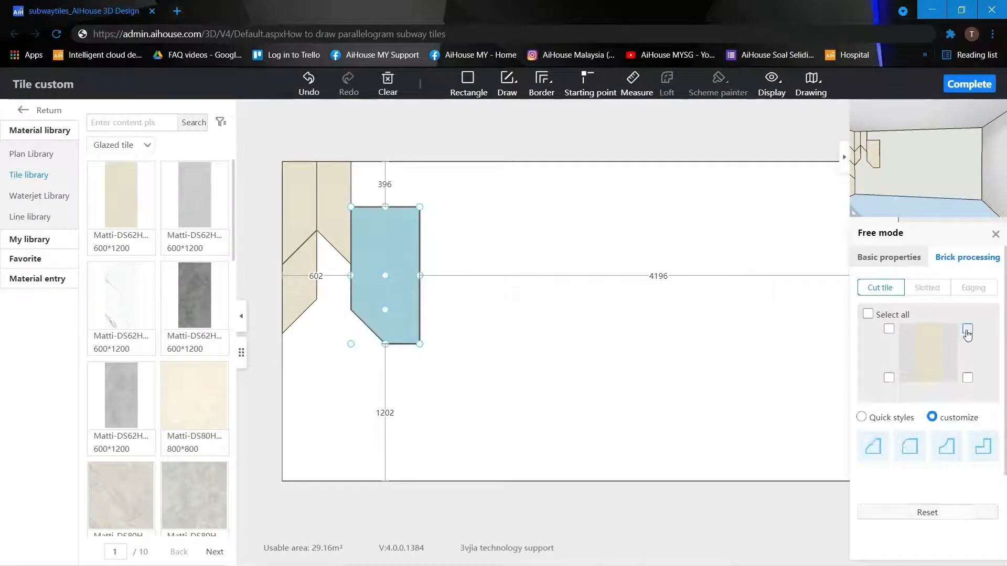
click(875, 446)
click(923, 481)
text(300)
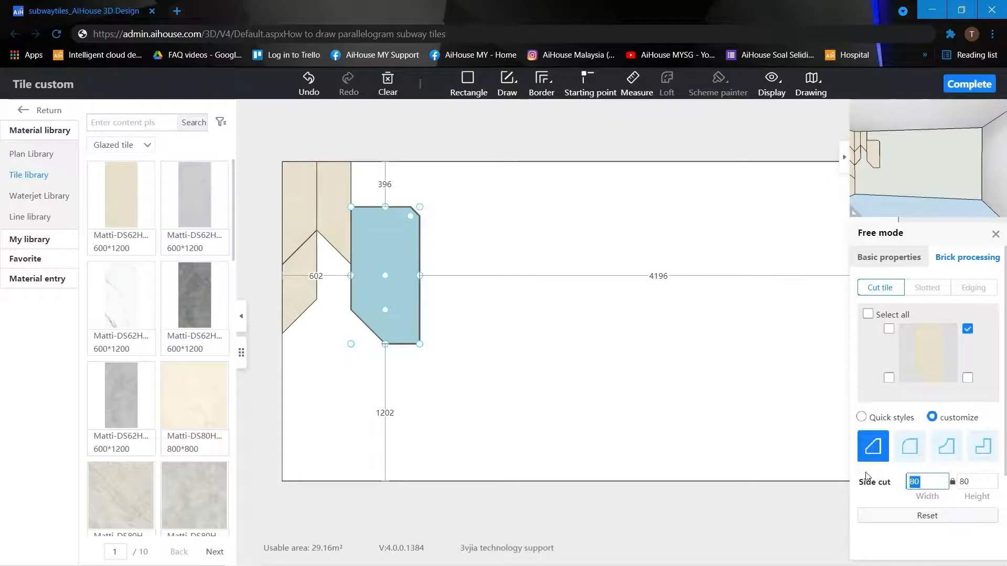
key(Return)
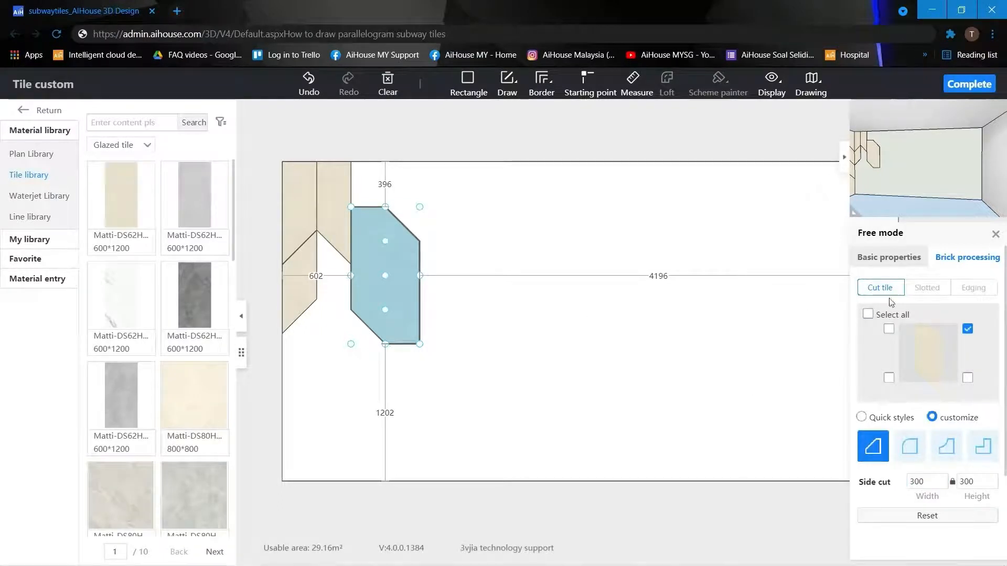
Step: Resize the double-cut fourth tile to 300 wide and 900 high so it forms a parallelogram
click(889, 257)
click(928, 439)
click(985, 441)
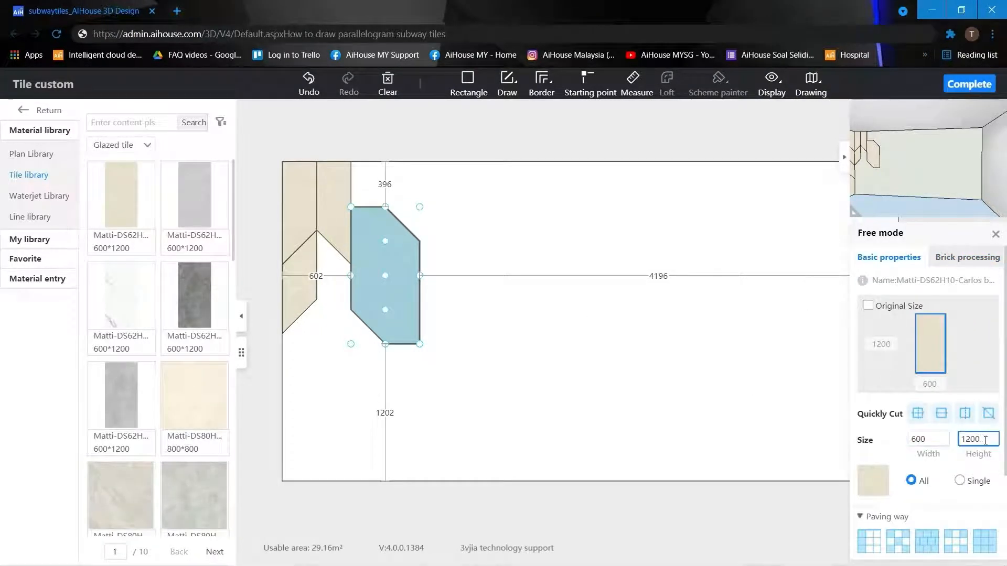
double_click(985, 440)
text(900)
click(938, 440)
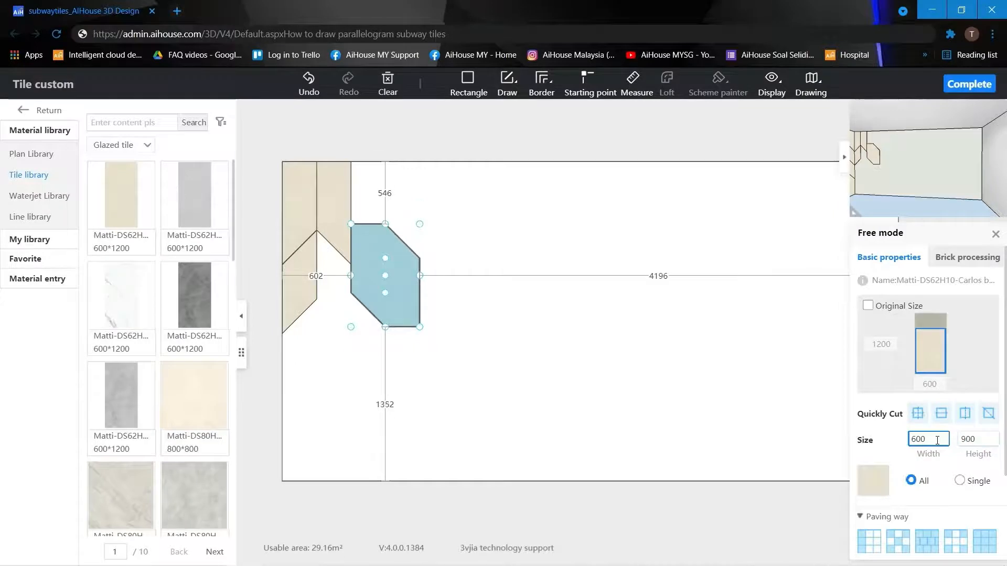
double_click(937, 441)
text(300)
key(Return)
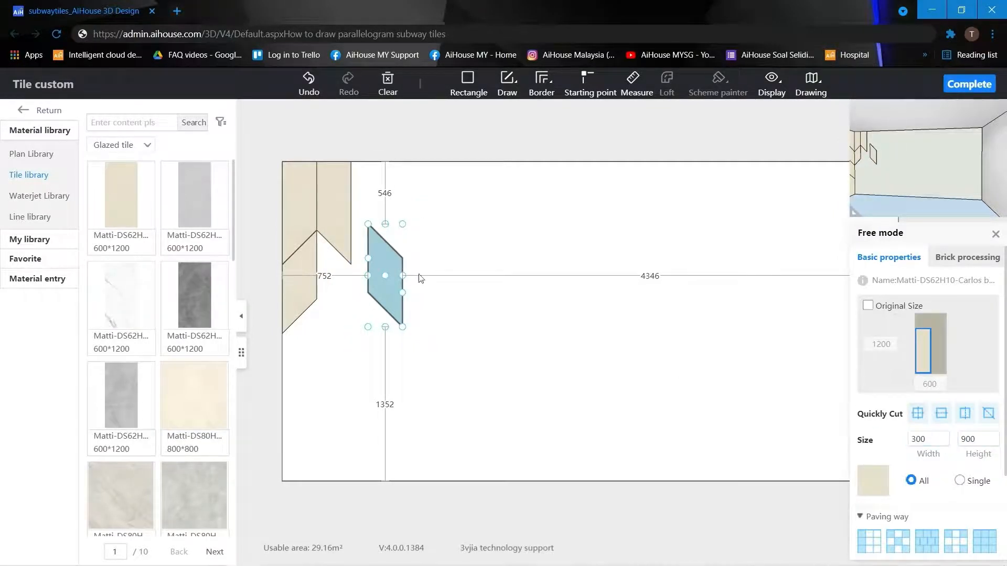
Step: Fit the new parallelogram under the second top tile, mirroring the parallelogram beside it
drag(386, 286, 335, 291)
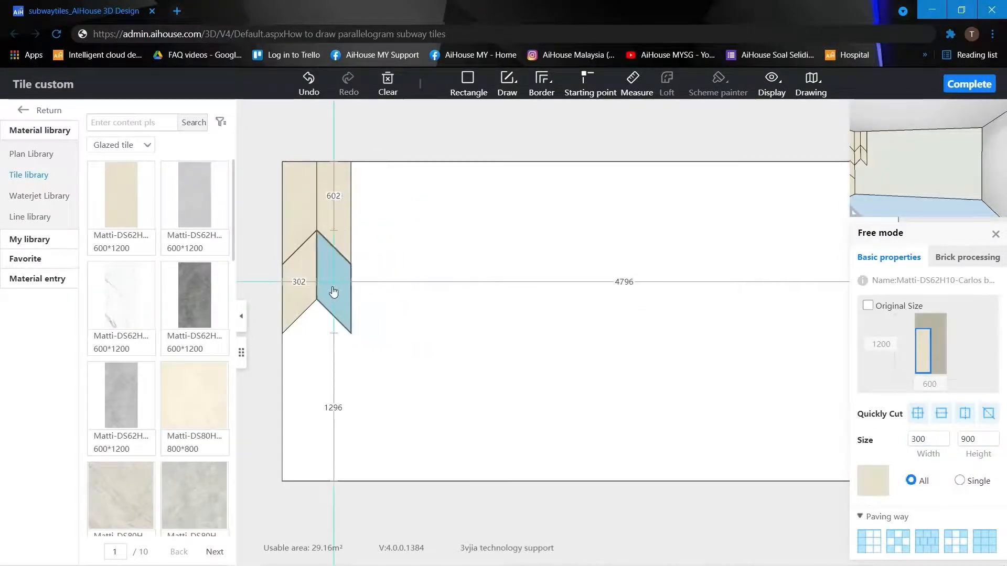
click(294, 322)
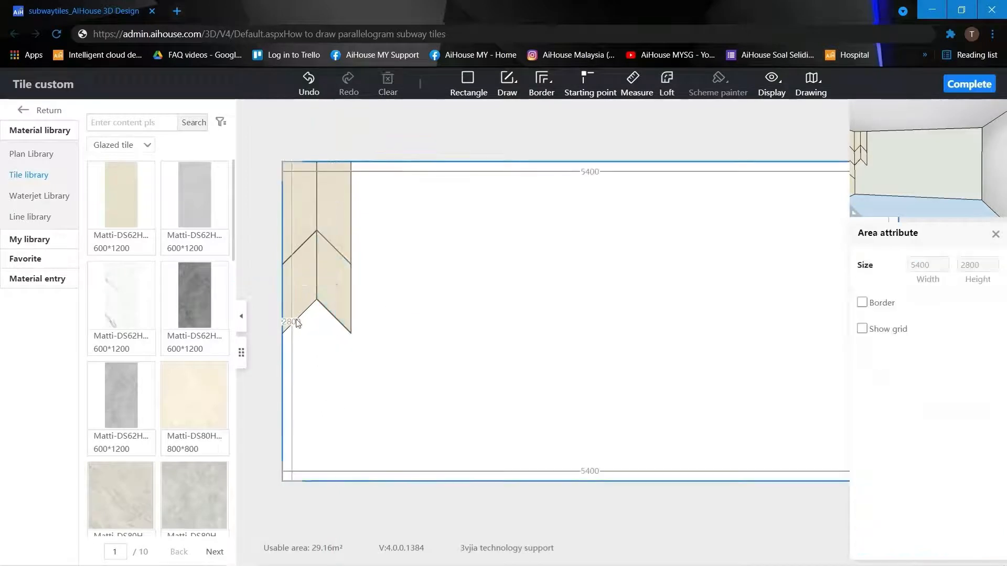
click(313, 289)
click(337, 351)
Step: Copy the left column's parallelogram and place the copy directly beneath it along the wall's left edge
click(309, 282)
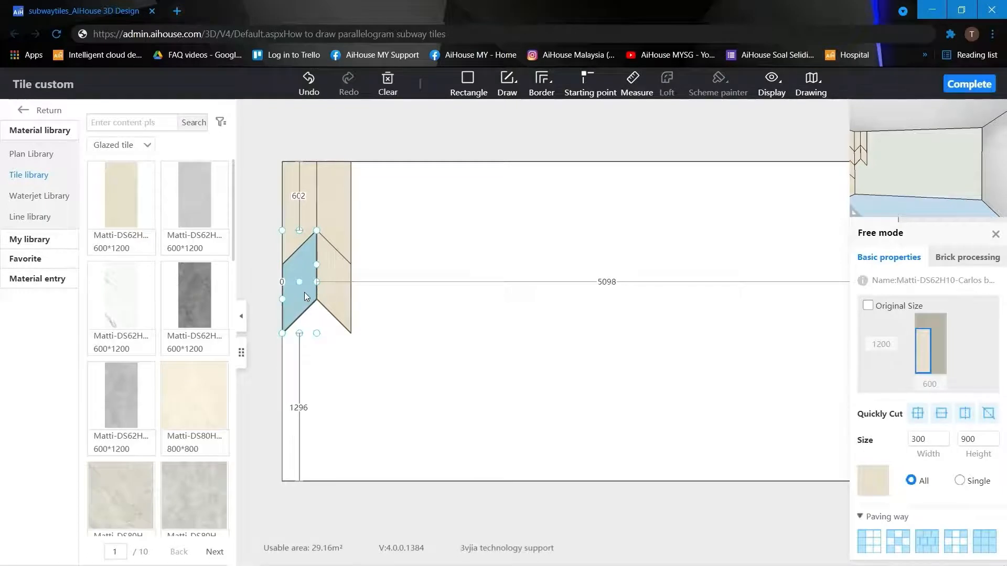
right_click(305, 291)
click(317, 307)
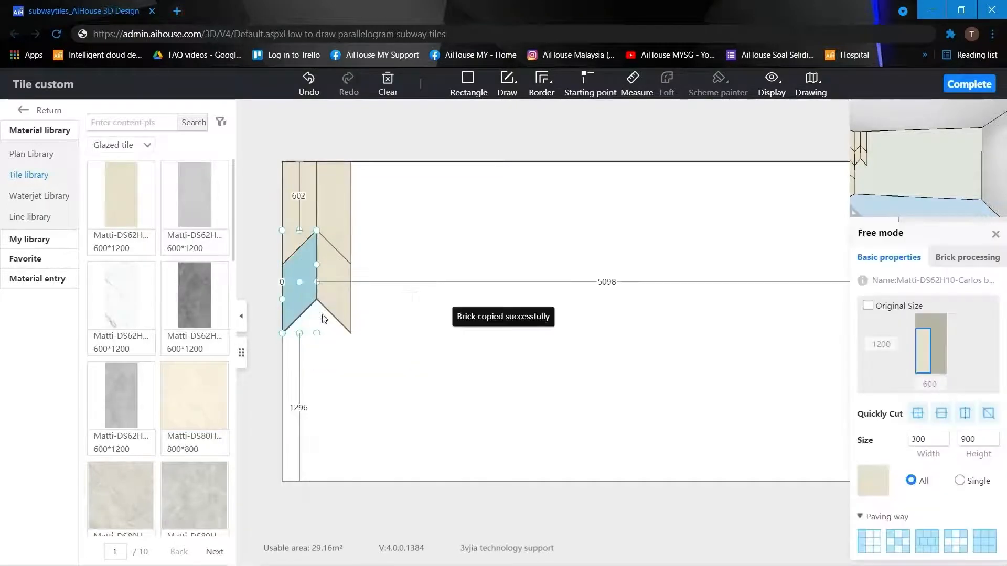
right_click(313, 366)
click(342, 400)
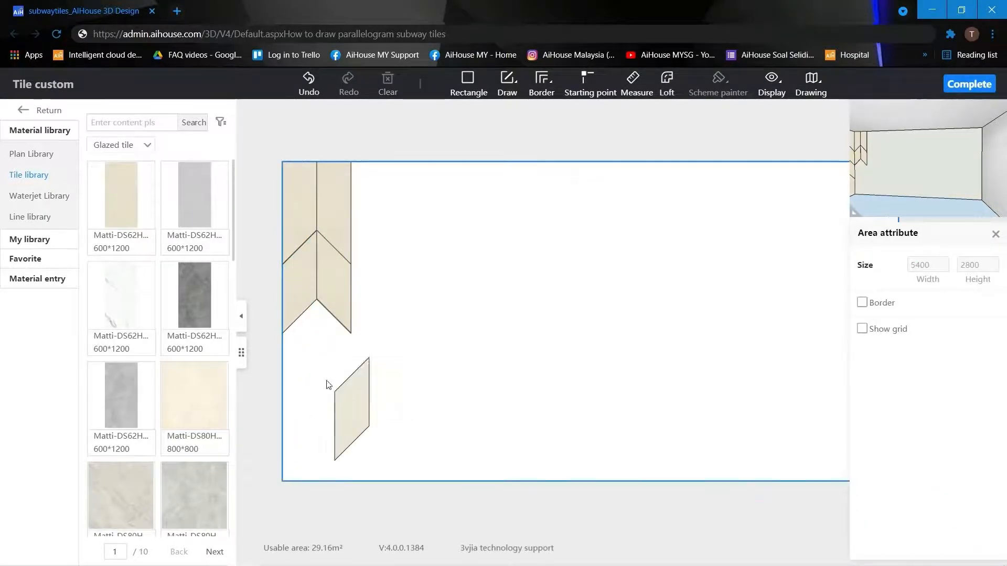
drag(304, 358, 299, 358)
Step: Set the copied left parallelogram's offset from the wall's top edge to 1202
click(300, 231)
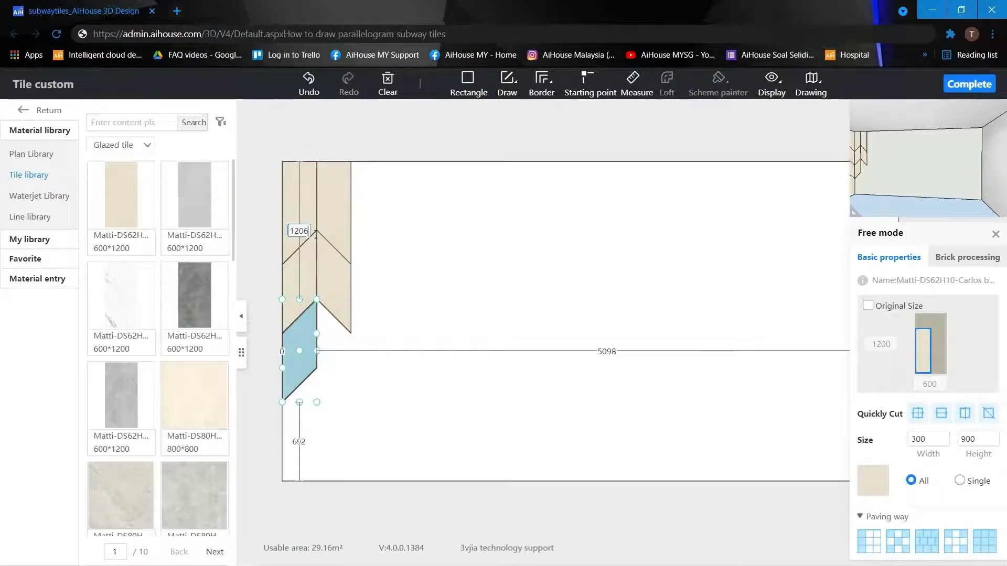
drag(290, 231, 306, 231)
text(1)
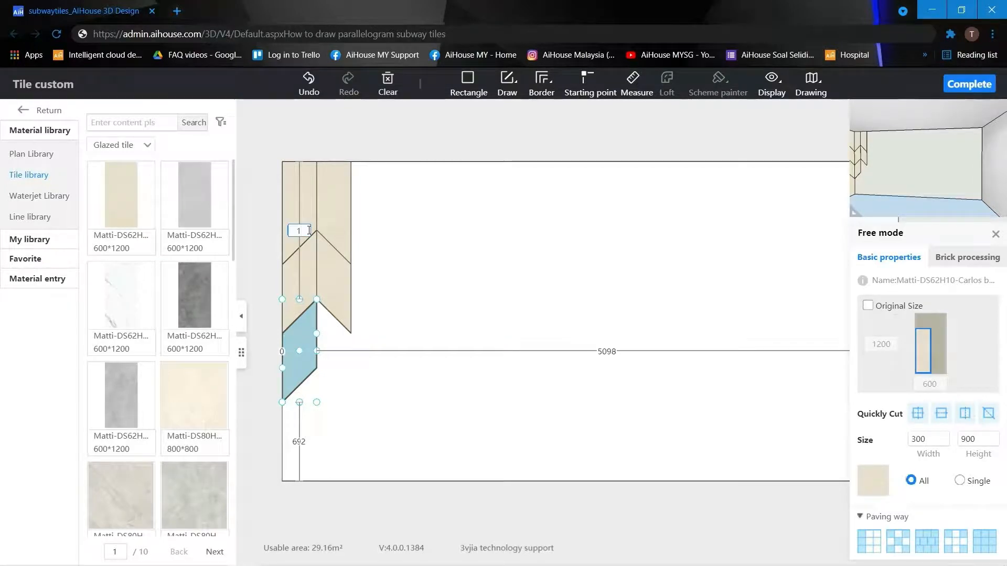
text(202)
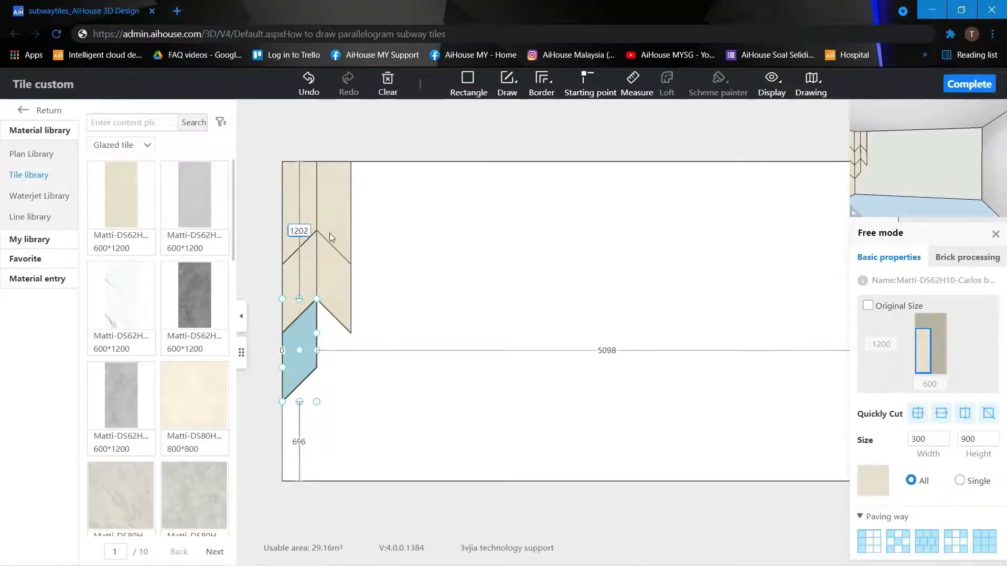
key(Return)
click(339, 356)
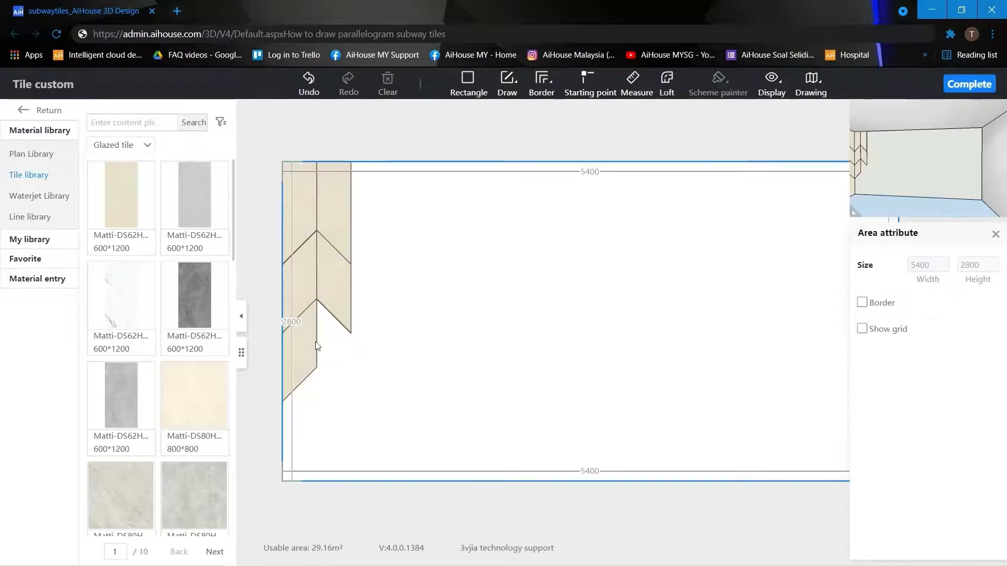
Step: Duplicate the right column's parallelogram and fit the copy directly beneath it
click(343, 283)
drag(343, 284, 337, 361)
click(339, 359)
Step: Place another beige 600*1200 tile beside the columns at the wall's base and resize it to 300 wide and 1000 high
click(128, 210)
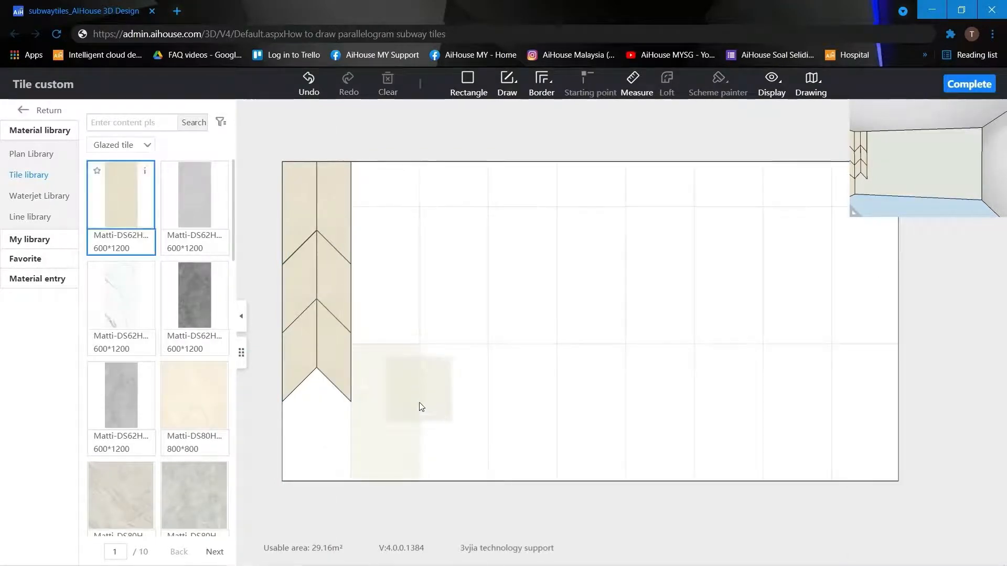
click(388, 424)
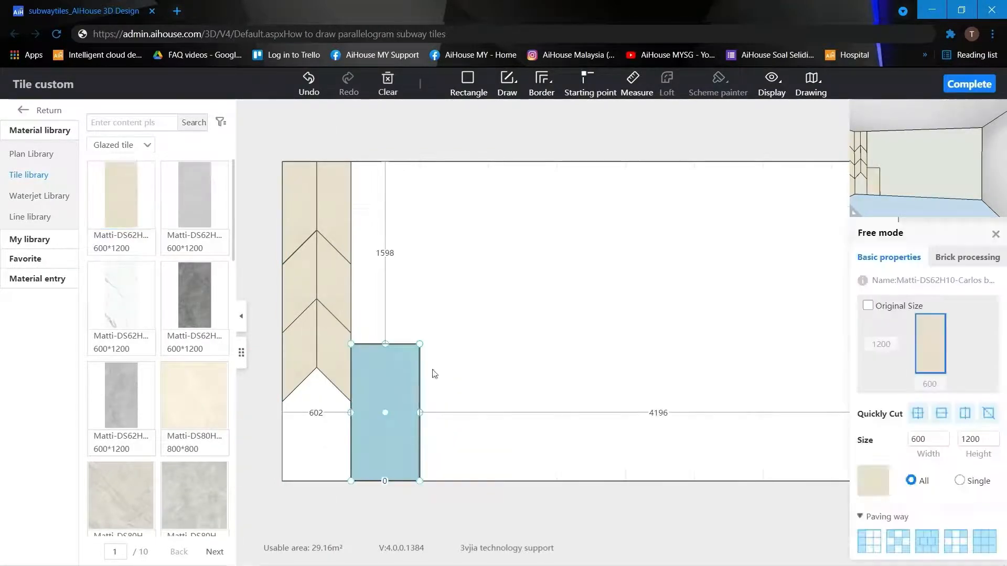
drag(936, 440, 866, 437)
text(300)
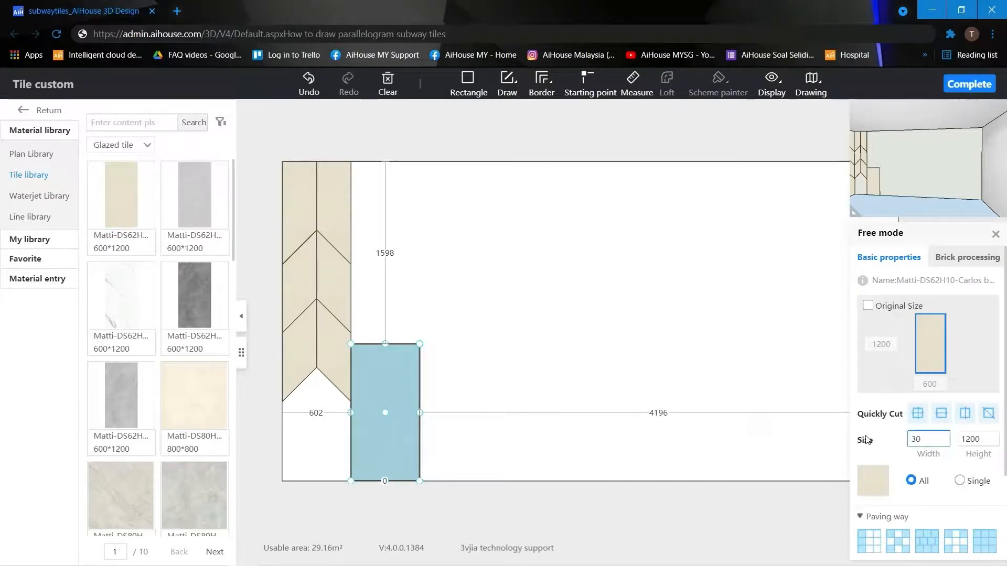
key(Return)
click(968, 440)
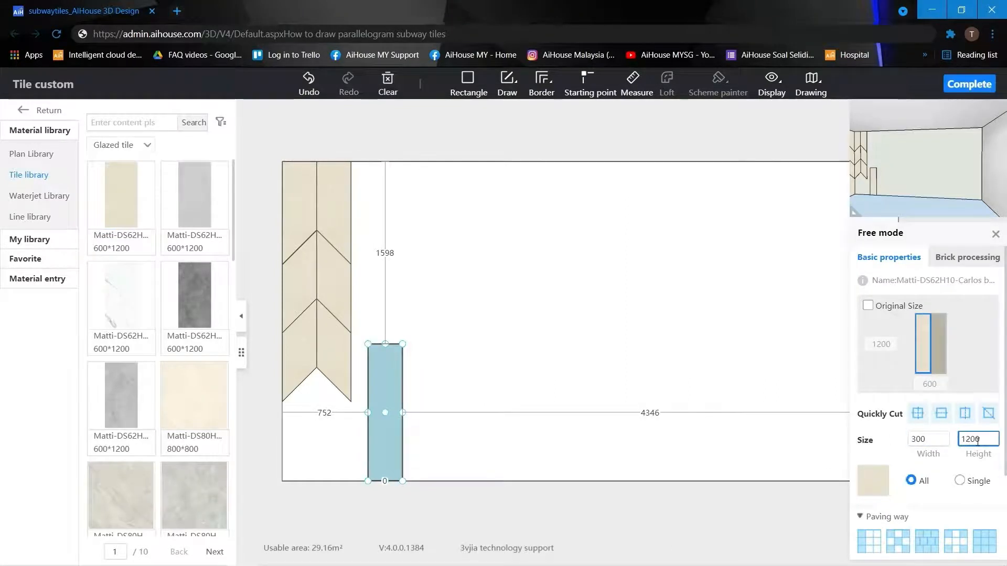
drag(977, 441, 955, 440)
text(1000)
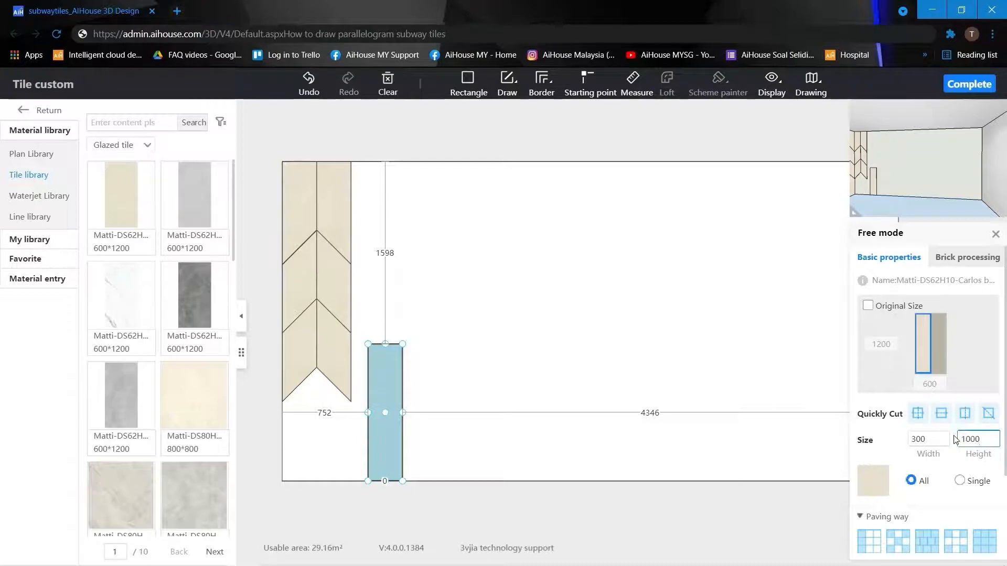
key(Return)
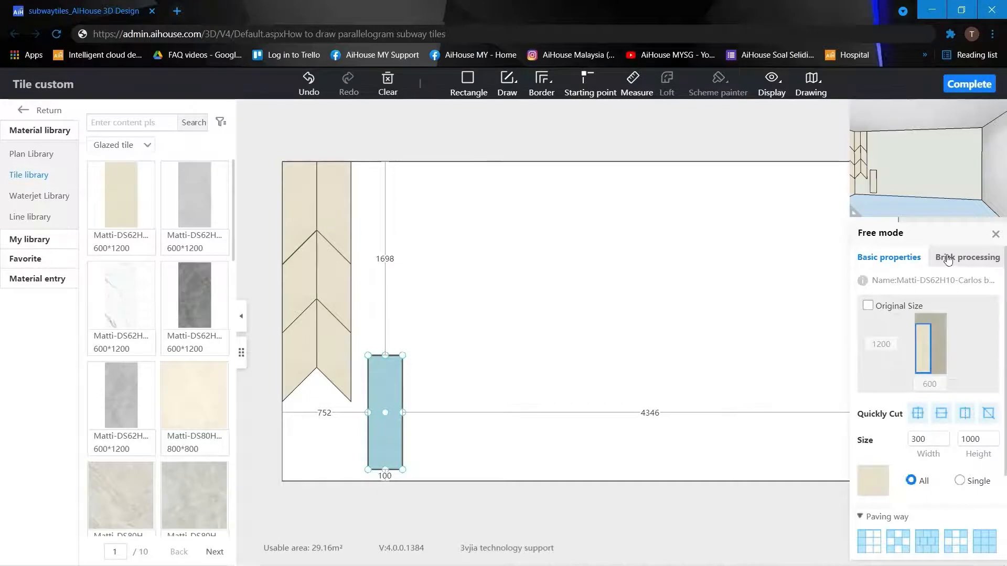
Step: Cut only the new tile's upper-left corner with a customized straight side cut of 300 in width and height
click(959, 262)
click(868, 313)
click(888, 329)
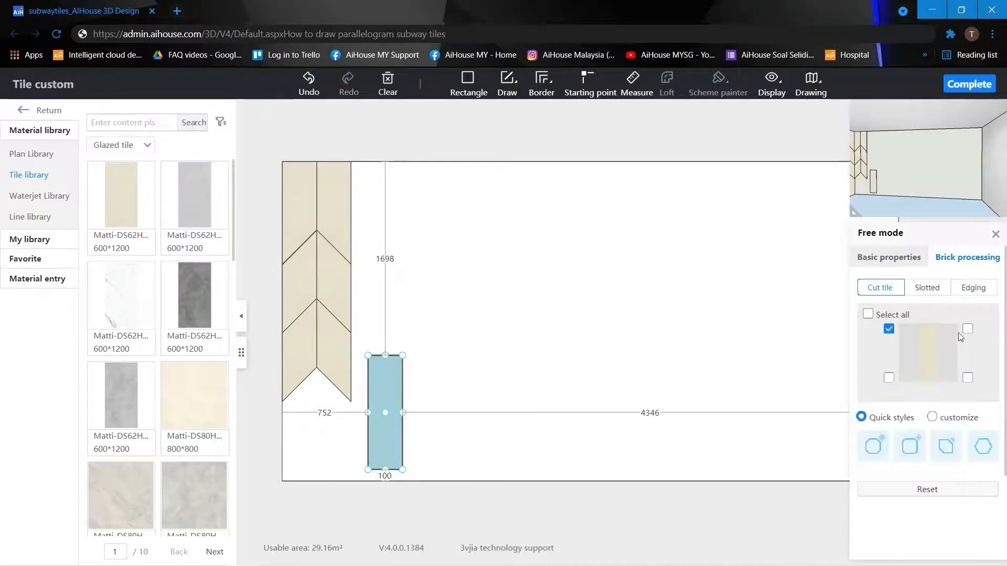
click(931, 417)
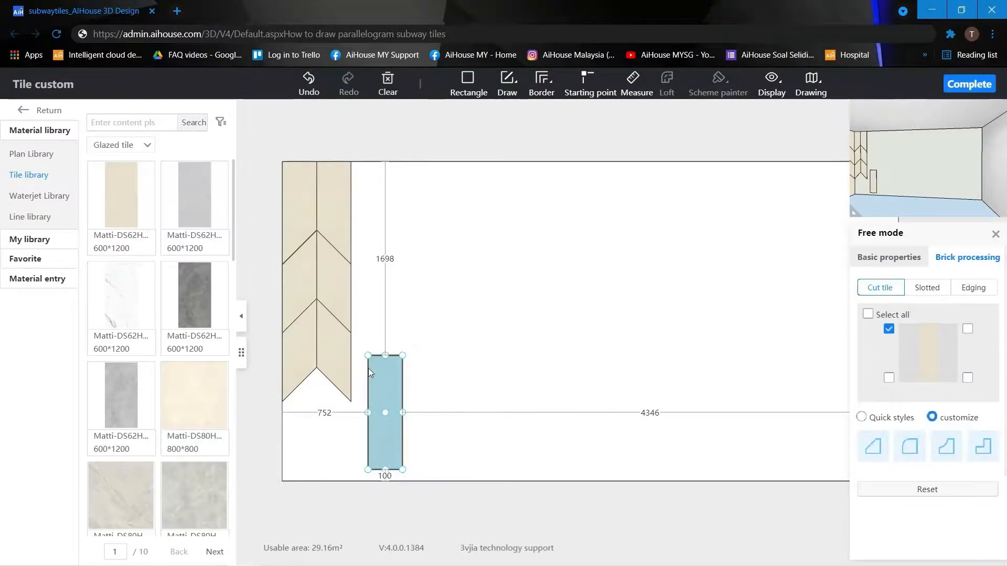
click(874, 446)
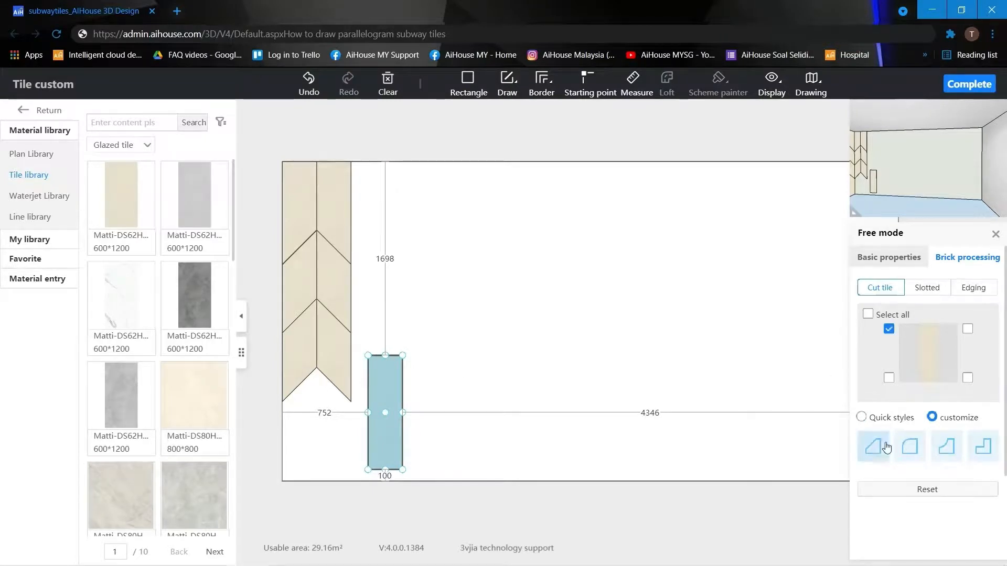
key(BackSpace)
key(BackSpace)
text(300)
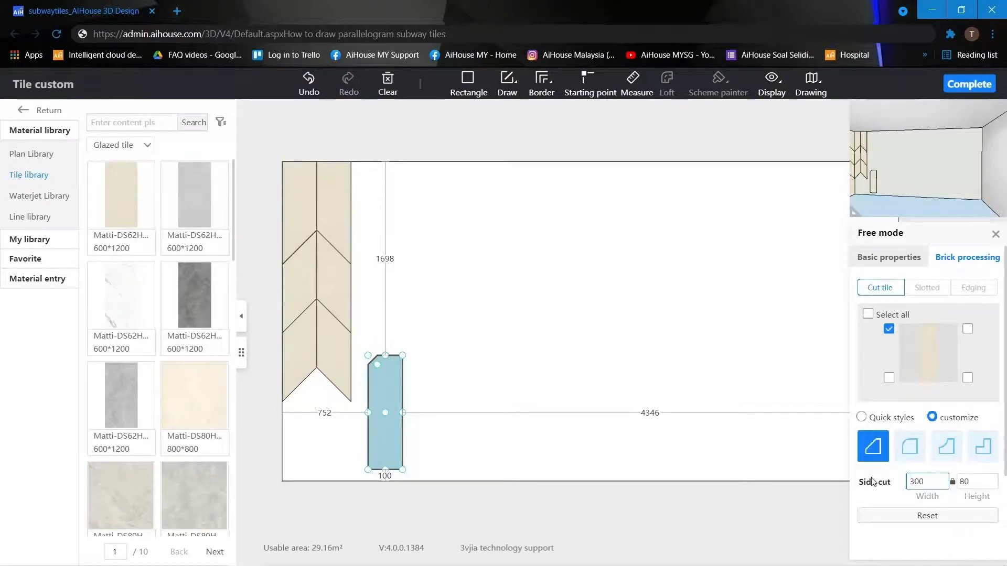
key(Return)
Step: Fit the cut tile beneath the left column and set its offset from the wall's top edge to 1802
drag(400, 414, 300, 433)
click(299, 265)
double_click(308, 266)
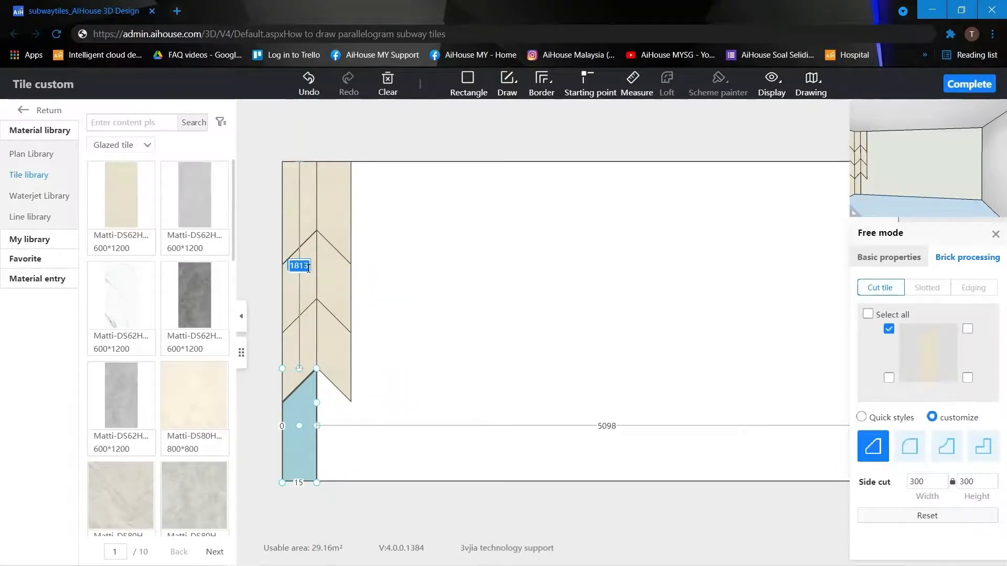
text(1802)
key(Return)
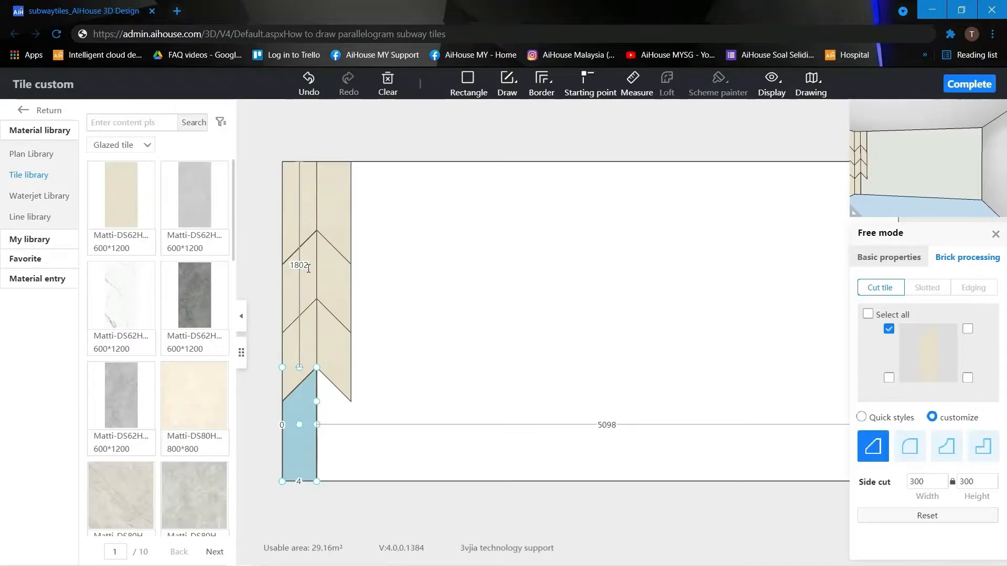
Step: Change the left column's bottom tile offset from the wall's top edge to 1798
click(332, 420)
click(310, 407)
click(299, 265)
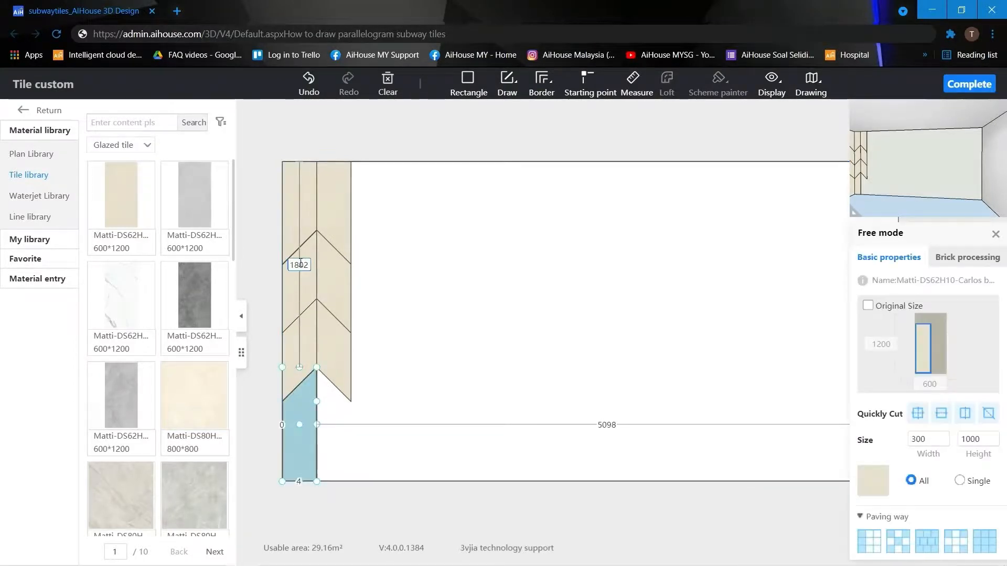
drag(294, 265, 319, 263)
text(798)
key(Return)
click(374, 454)
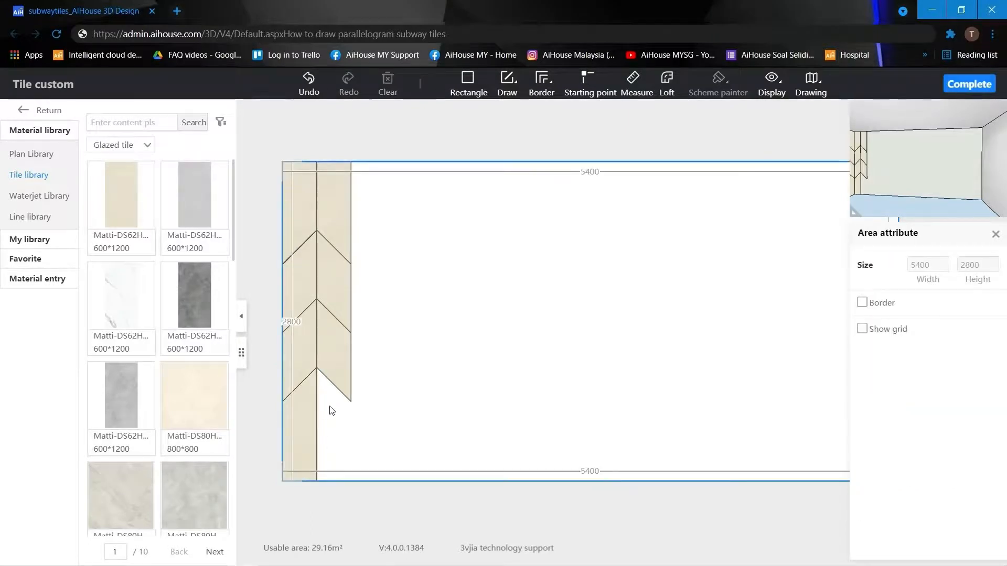
Step: Place one more beige 600*1200 tile beside the right column's open end and size it 300 wide by 1000 high
click(340, 398)
click(115, 171)
click(391, 411)
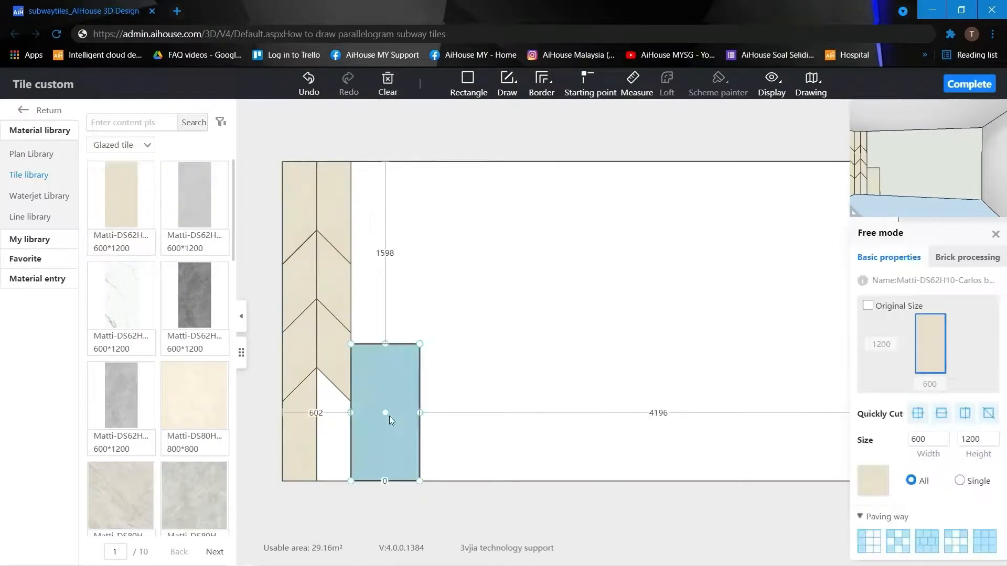
double_click(927, 439)
text(300)
key(Return)
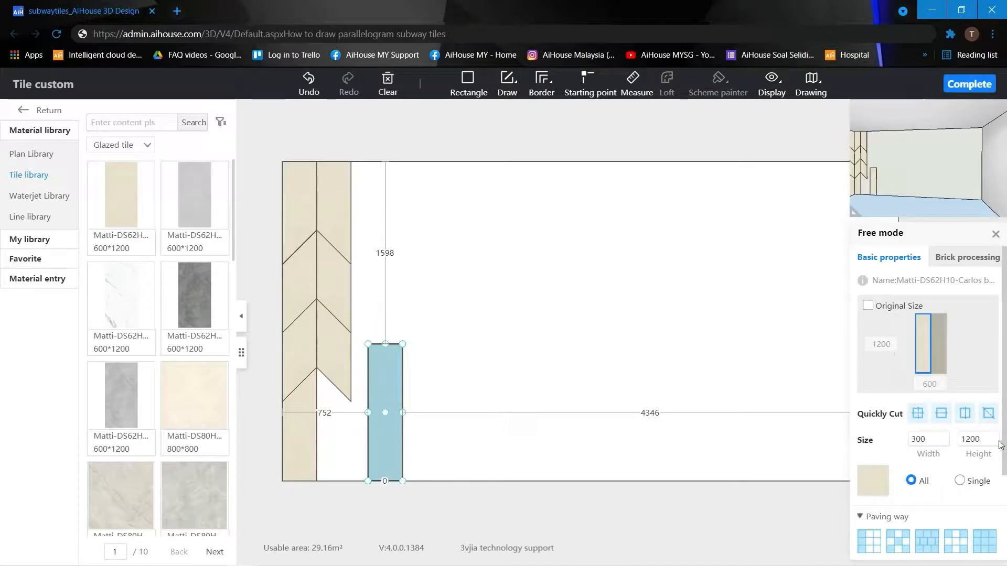
drag(965, 439, 993, 443)
text(0)
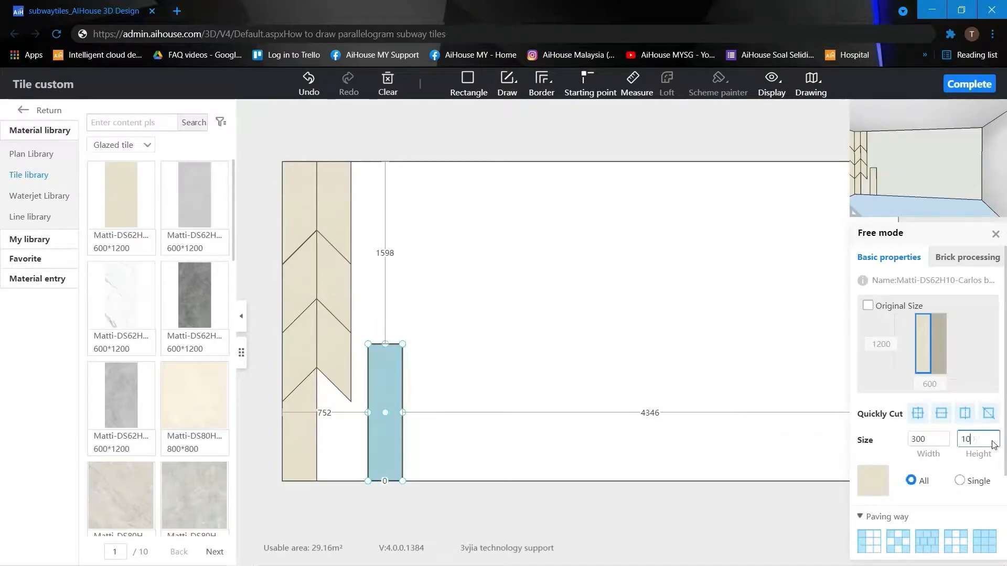
text(00)
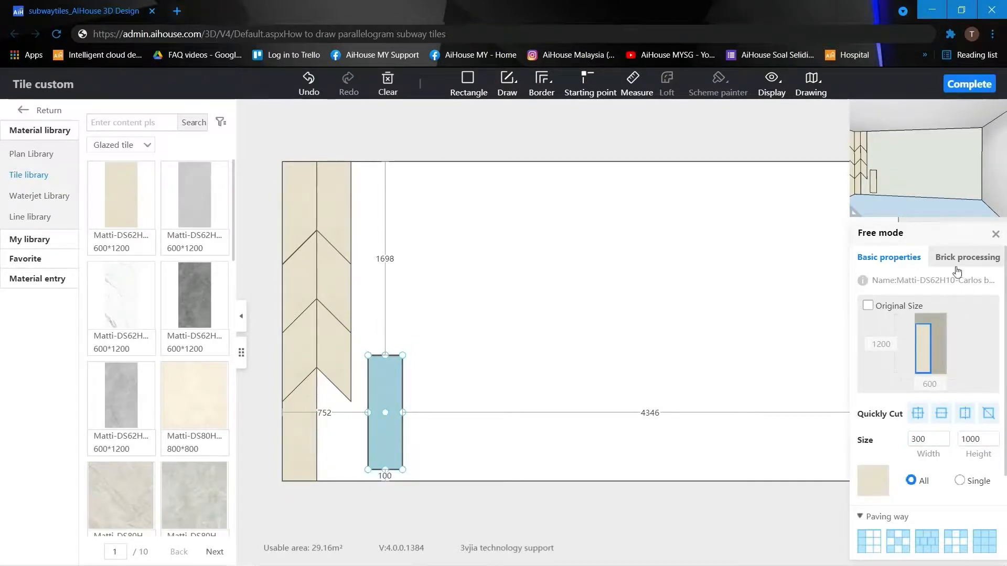
Step: Cut only the new tile's upper-right corner with a customized straight side cut spanning the tile's full width
click(957, 261)
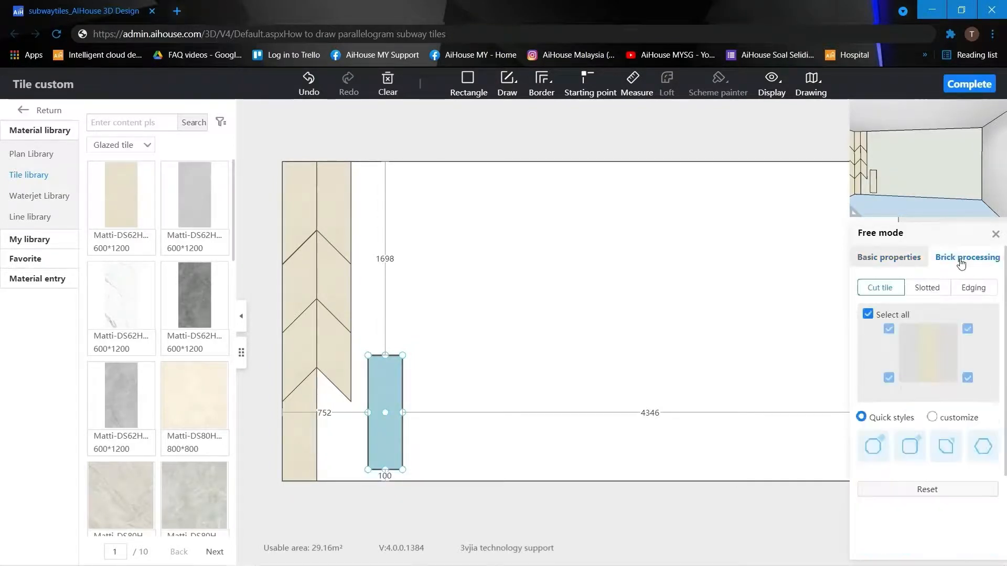
click(868, 314)
click(888, 329)
click(932, 418)
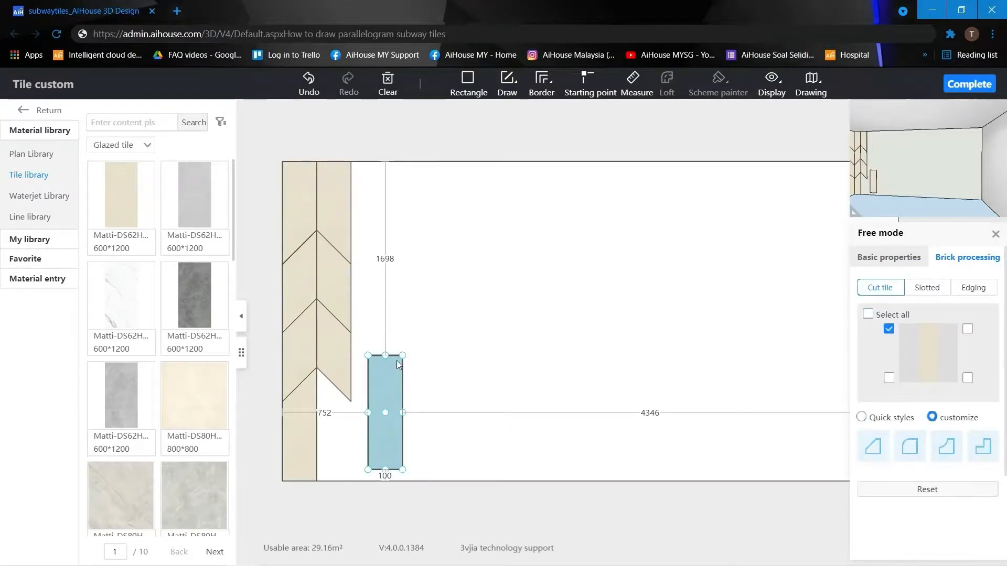
click(968, 329)
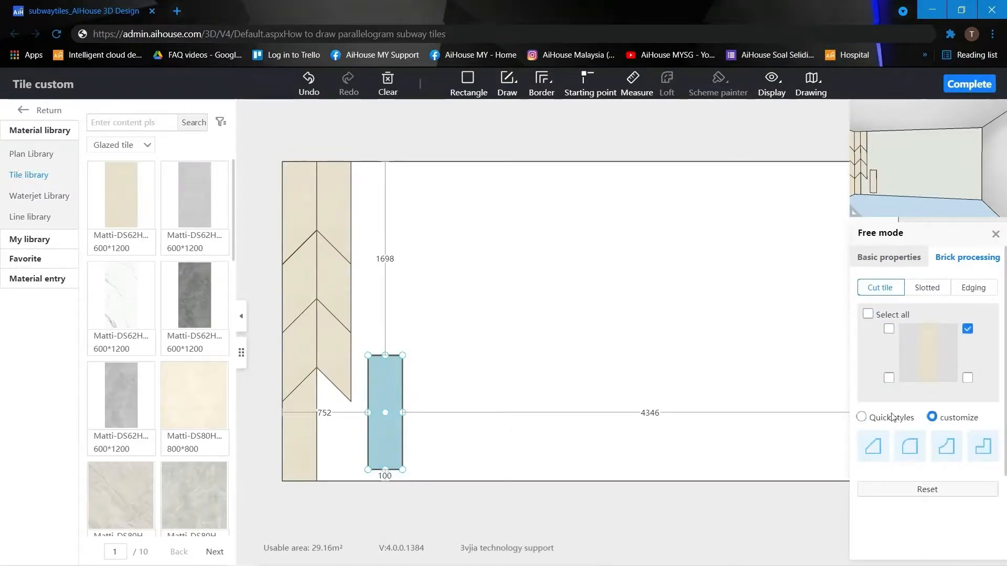
click(873, 447)
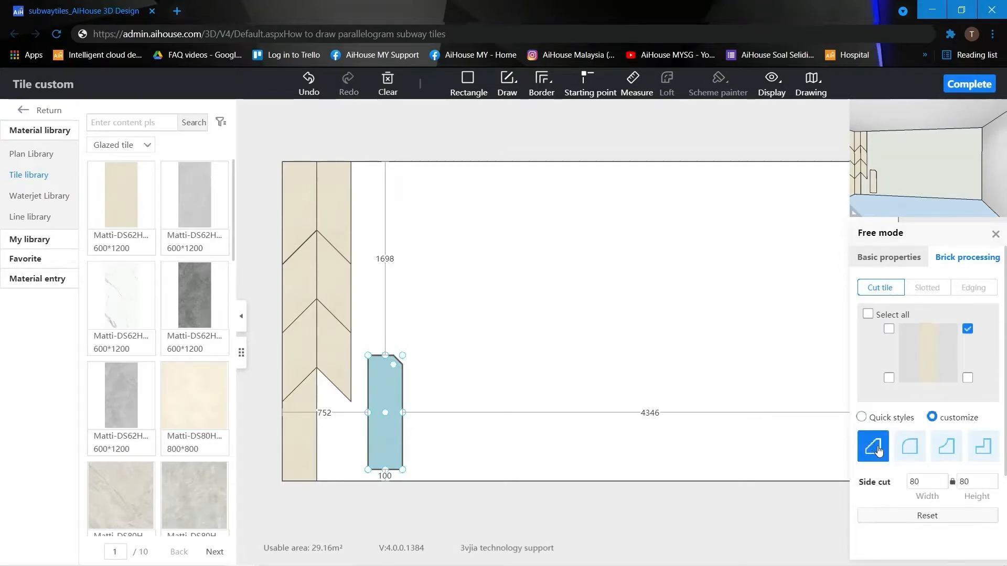
double_click(915, 481)
key(Return)
Step: Fit the cut tile beneath the right column so that it fills the gap down to the wall's base
drag(386, 420, 334, 430)
click(431, 341)
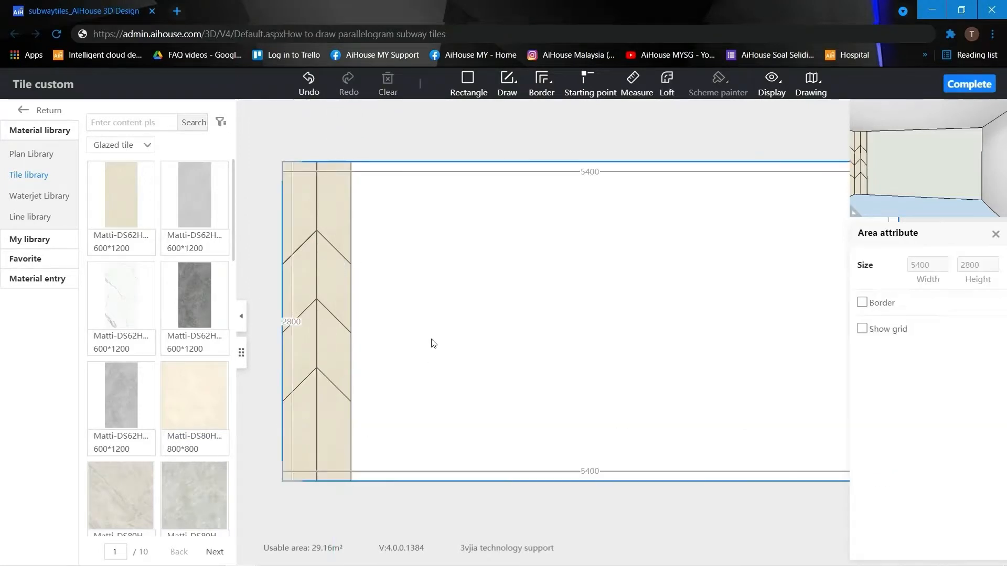
click(326, 205)
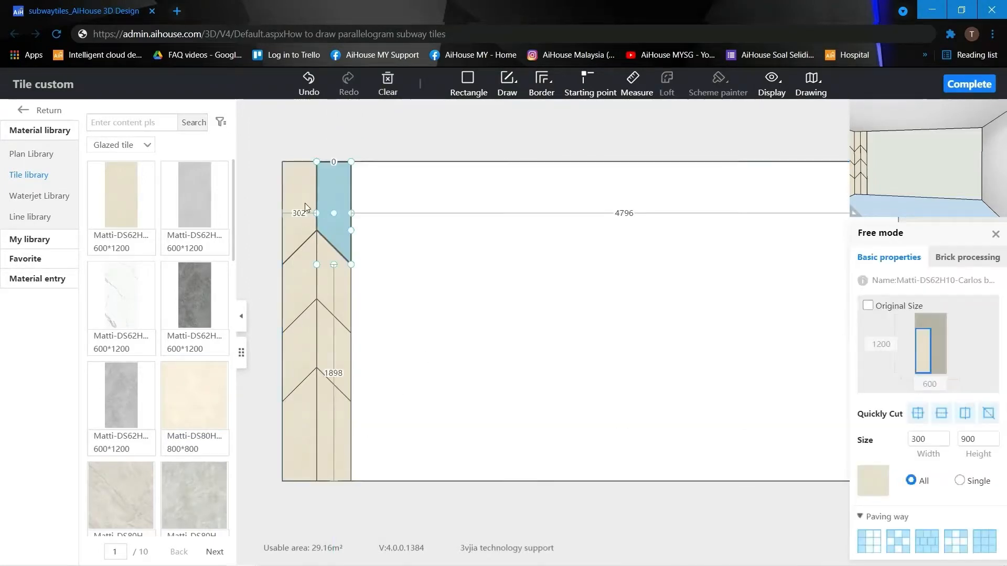
key(ctrl+z)
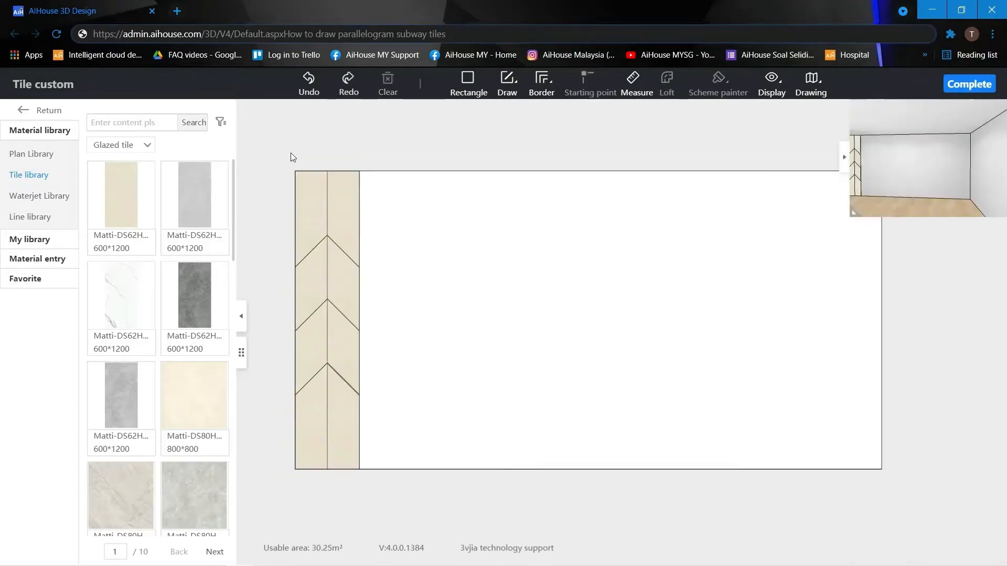
Step: Spread both finished tile columns together across the whole wall and complete the tile layout
mouse_move(276, 149)
mouse_down()
mouse_move(334, 290)
mouse_move(393, 524)
mouse_up()
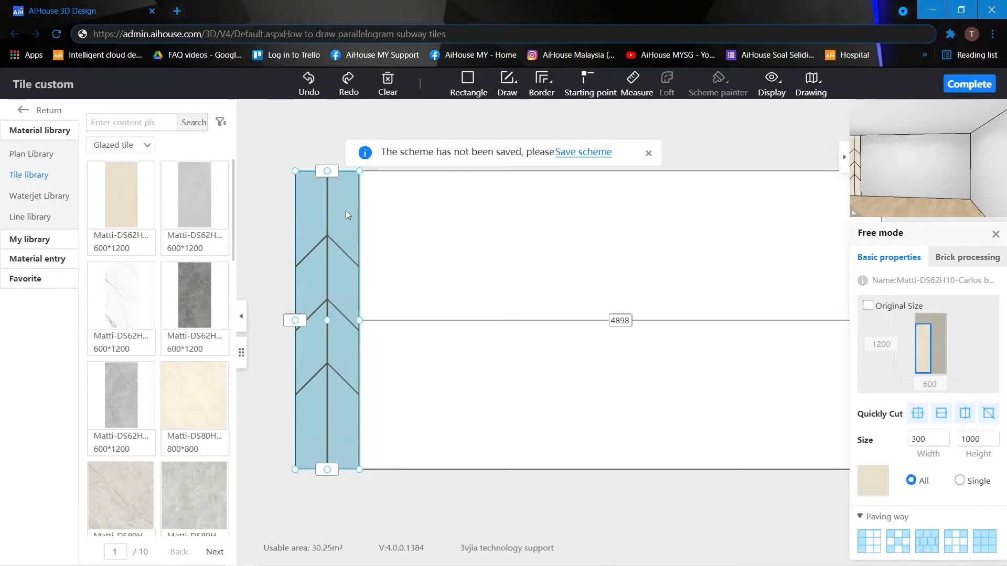
right_click(346, 211)
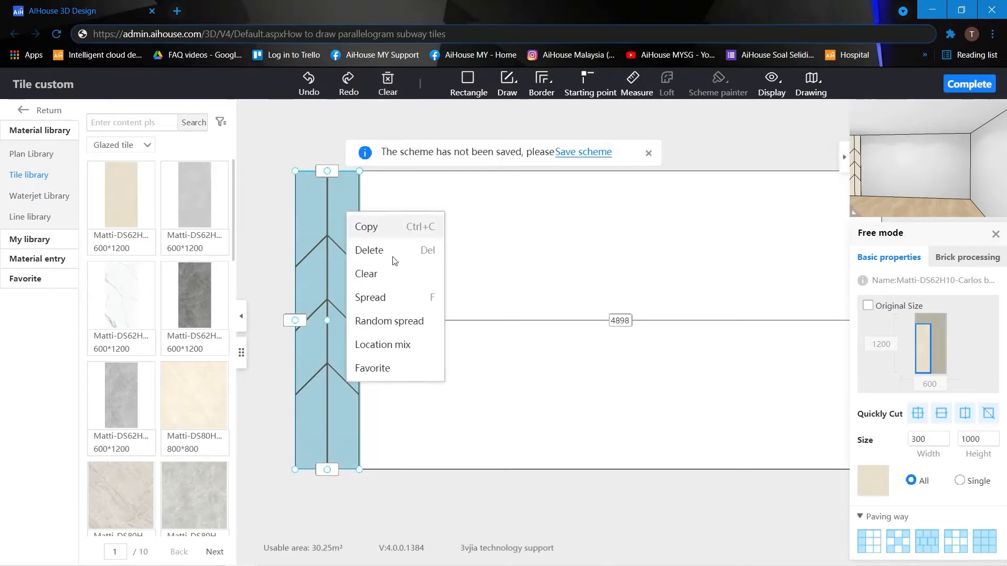
click(397, 298)
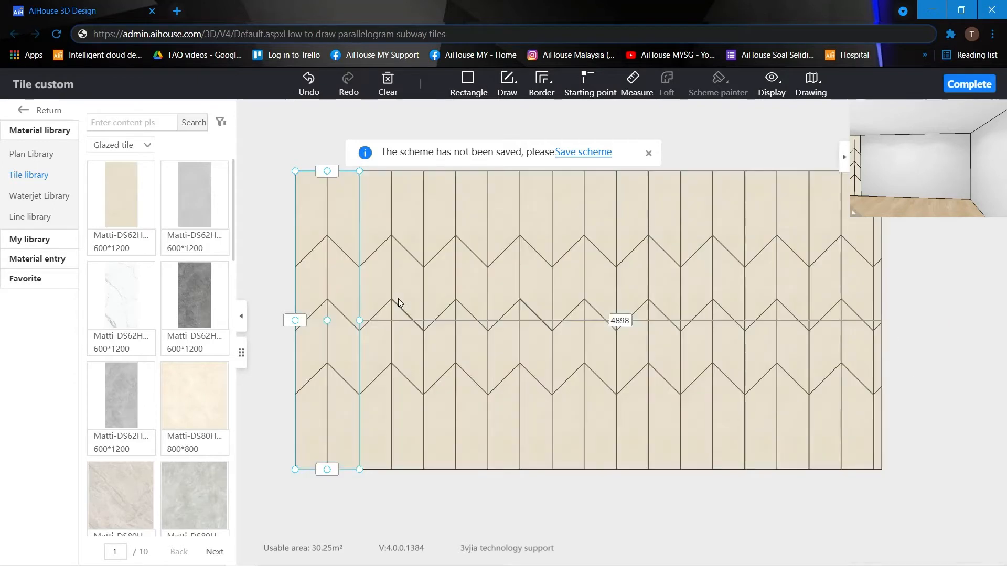
drag(895, 199, 976, 131)
click(969, 85)
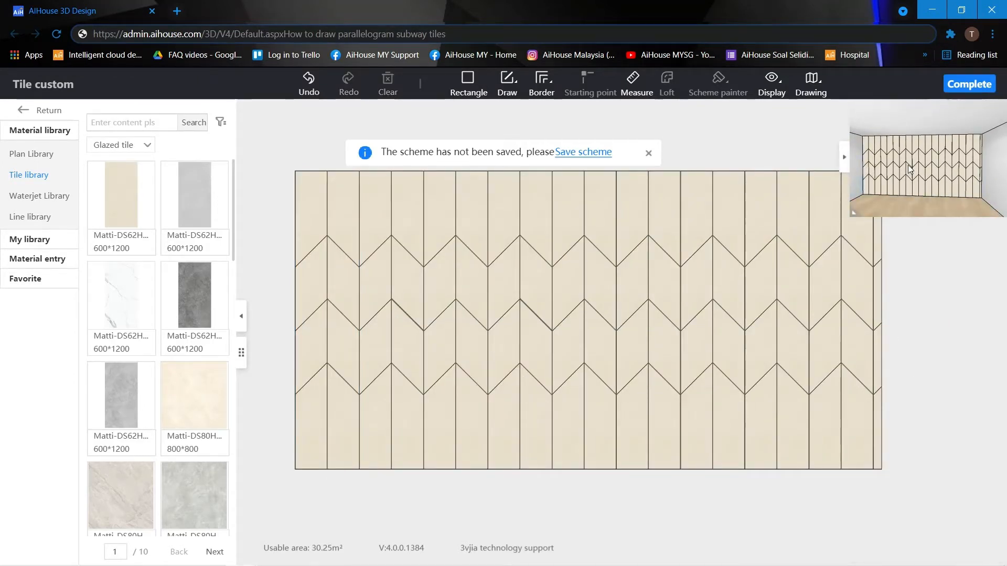